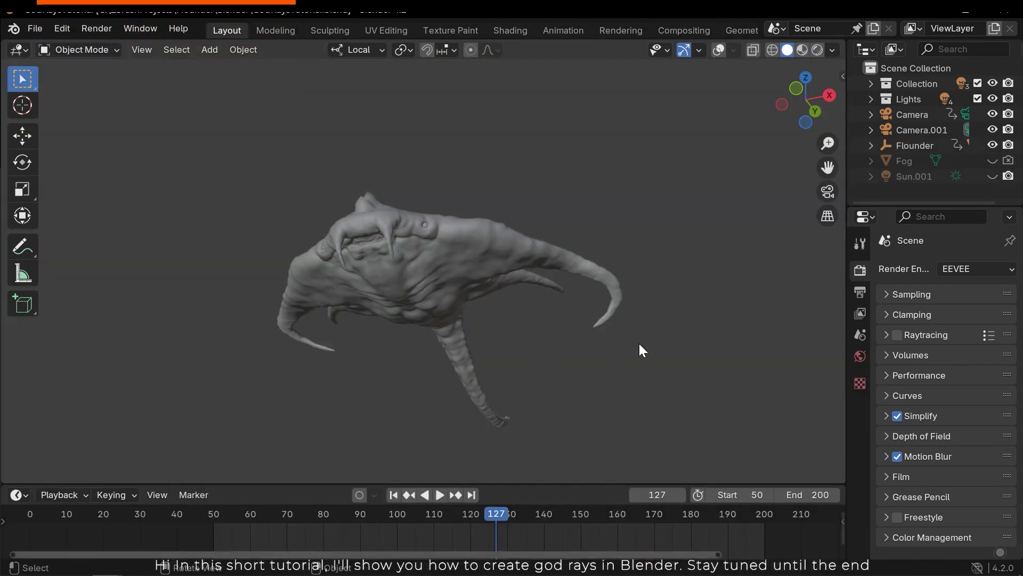
# Switch the viewport to Rendered shading to show the creature's textured skin.
pyautogui.moveTo(640, 347); pyautogui.dragTo(618, 330, button='middle')
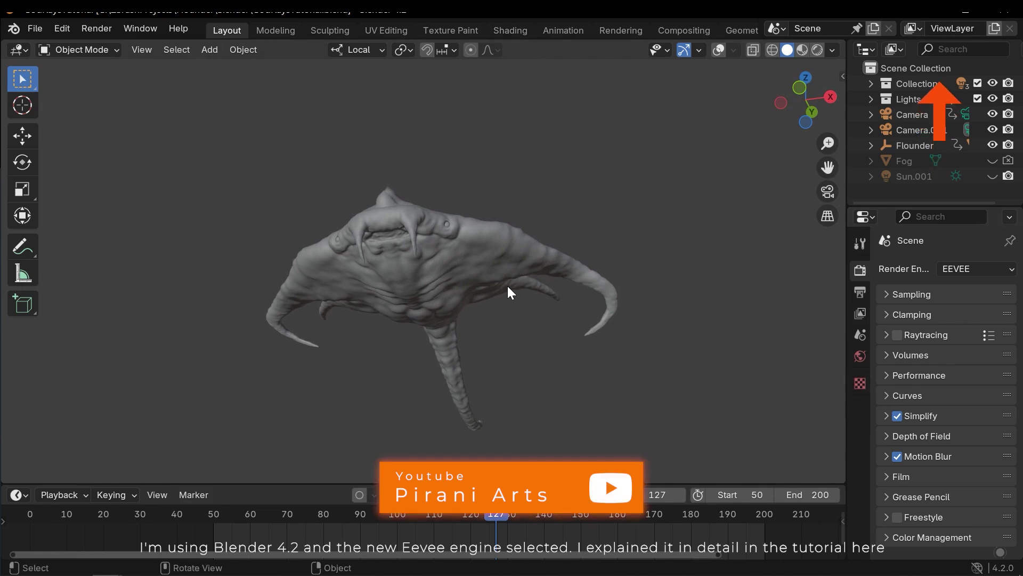
pyautogui.moveTo(507, 291)
pyautogui.mouseDown(button='middle')
pyautogui.moveTo(441, 303)
pyautogui.moveTo(419, 277)
pyautogui.mouseUp(button='middle')
pyautogui.press('z')
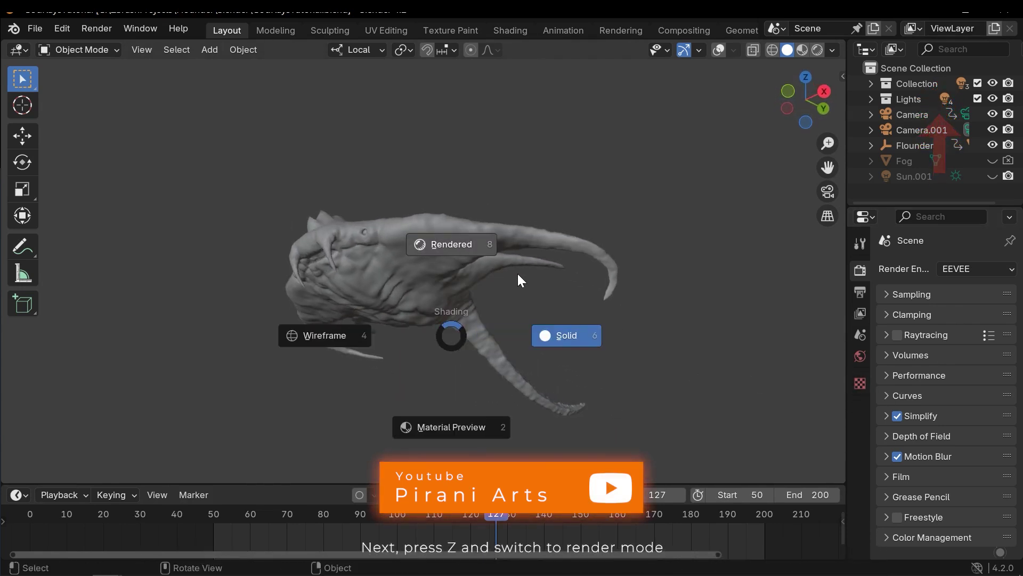
pyautogui.press('8')
# Orbit around the creature and select the Area.001 rim light above it.
pyautogui.moveTo(517, 279)
pyautogui.mouseDown(button='middle')
pyautogui.moveTo(441, 310)
pyautogui.moveTo(507, 319)
pyautogui.moveTo(491, 283)
pyautogui.moveTo(393, 342)
pyautogui.moveTo(413, 312)
pyautogui.moveTo(465, 288)
pyautogui.mouseUp(button='middle')
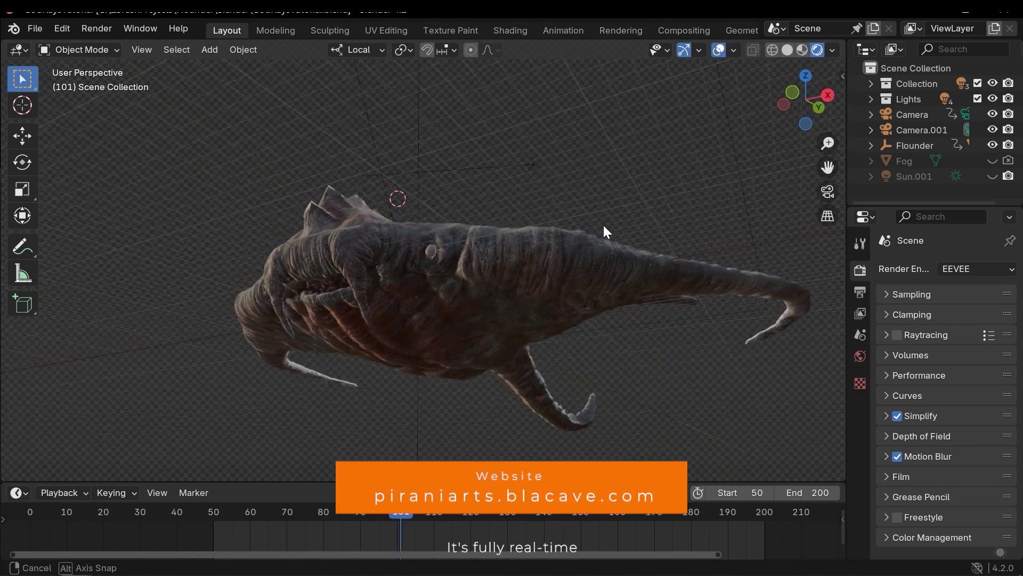
pyautogui.moveTo(606, 231); pyautogui.dragTo(526, 240, button='middle')
pyautogui.click(493, 191)
pyautogui.moveTo(459, 168); pyautogui.dragTo(476, 229, button='middle')
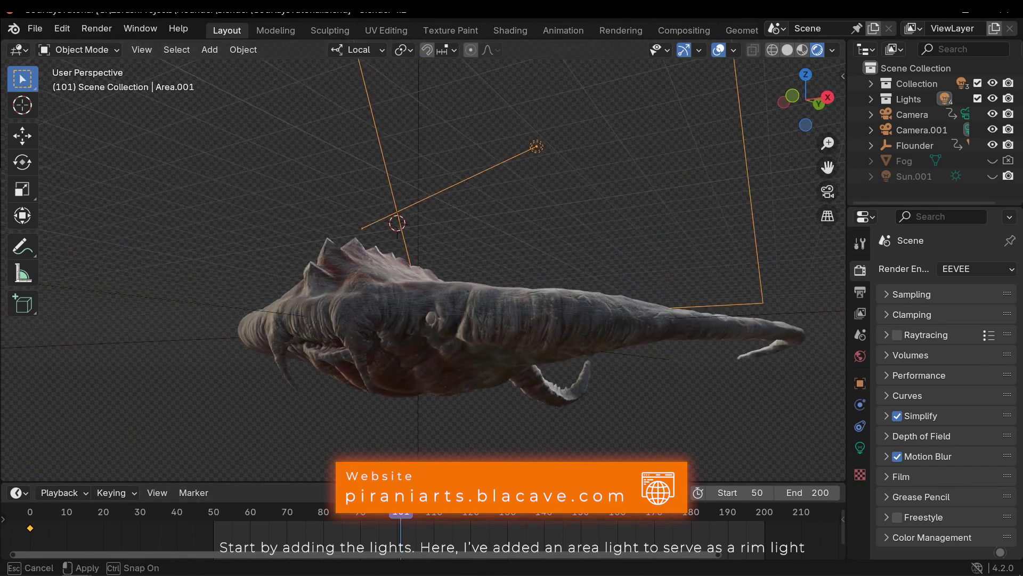
# Turn the enlarged timeline into a Shader Editor showing the World node tree.
pyautogui.moveTo(45, 483); pyautogui.dragTo(44, 415)
pyautogui.click(20, 425)
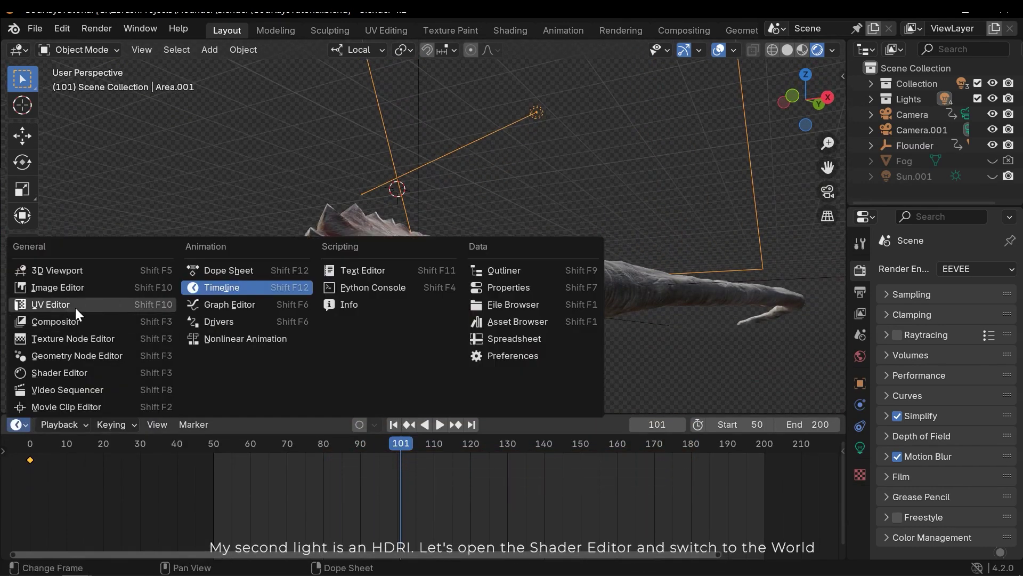
pyautogui.click(70, 372)
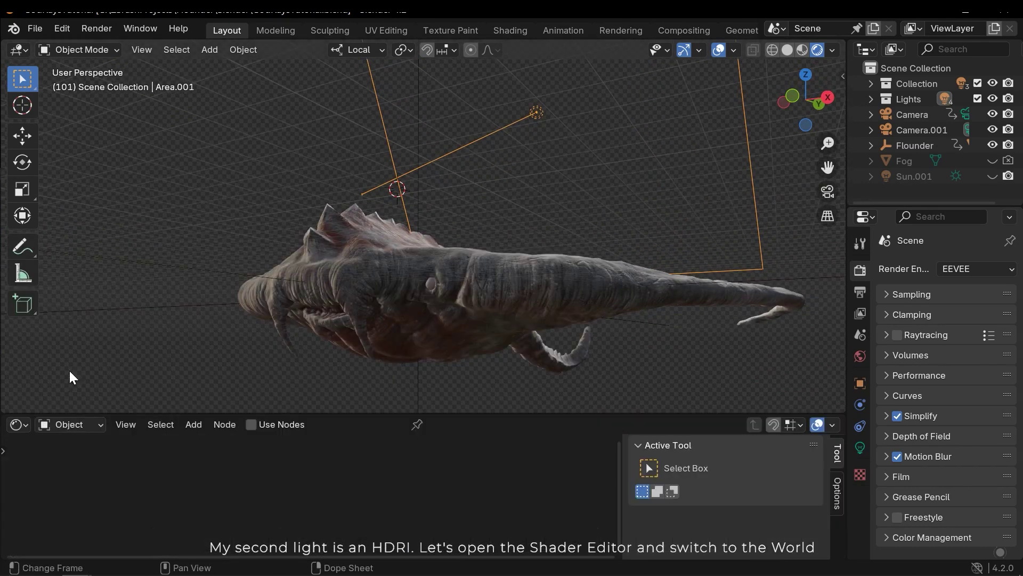
pyautogui.click(48, 432)
pyautogui.click(68, 476)
# Pan and zoom through the HDRI, Background and World Output nodes, then deselect everything.
pyautogui.moveTo(326, 482); pyautogui.dragTo(437, 497, button='middle')
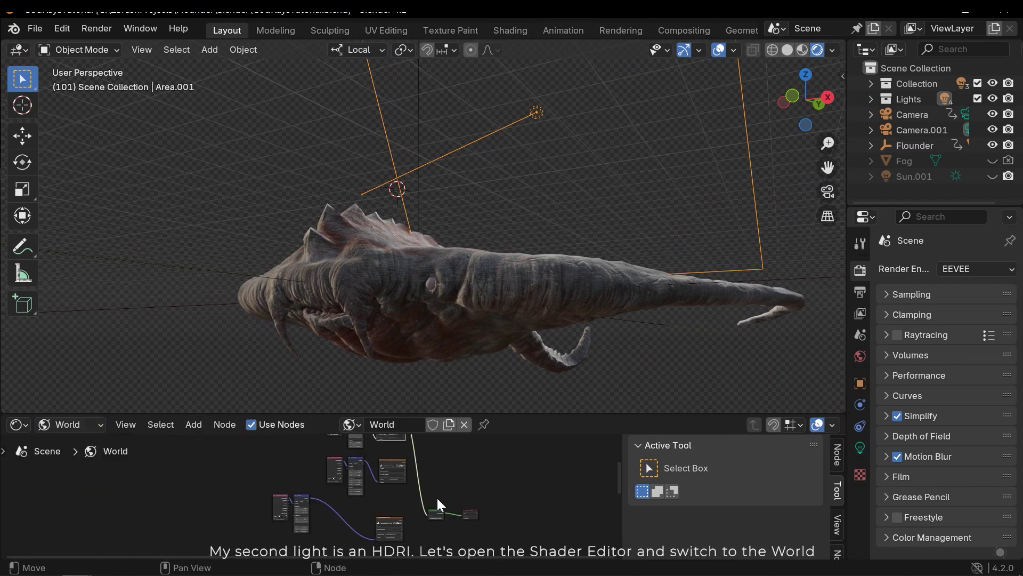
pyautogui.scroll(5, 436, 496)
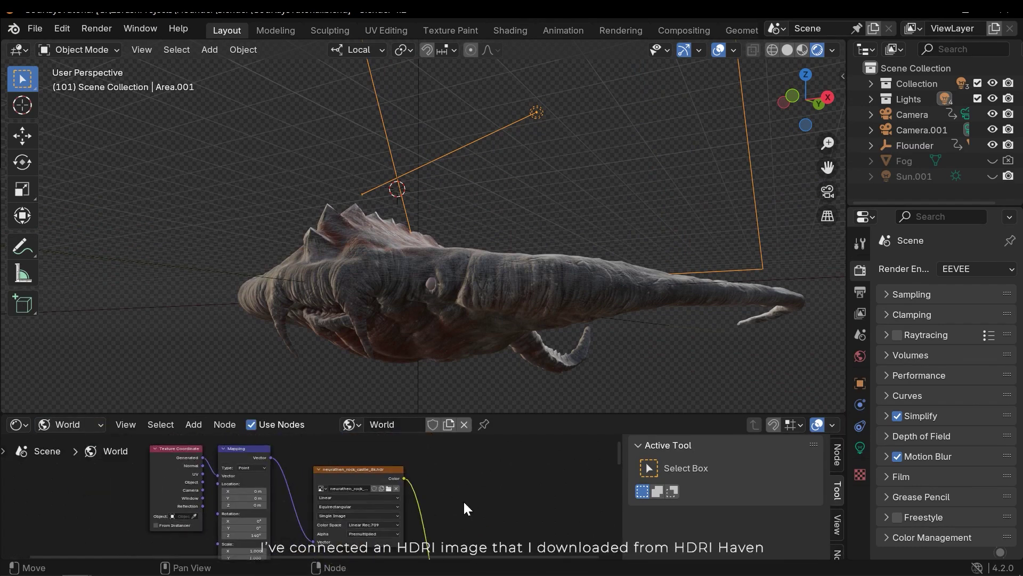
pyautogui.scroll(3, 464, 508)
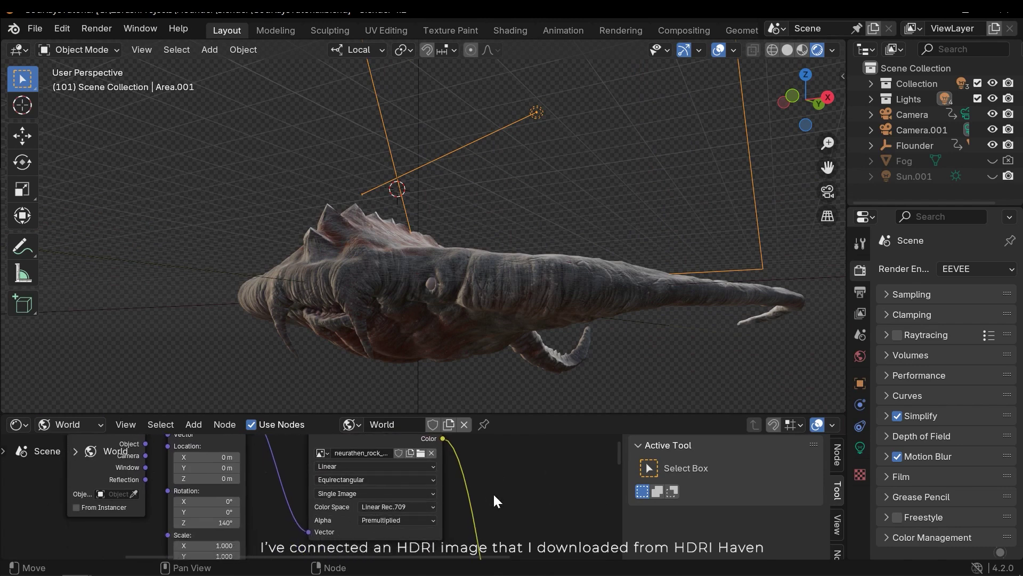
pyautogui.scroll(-5, 494, 500)
pyautogui.scroll(4, 365, 510)
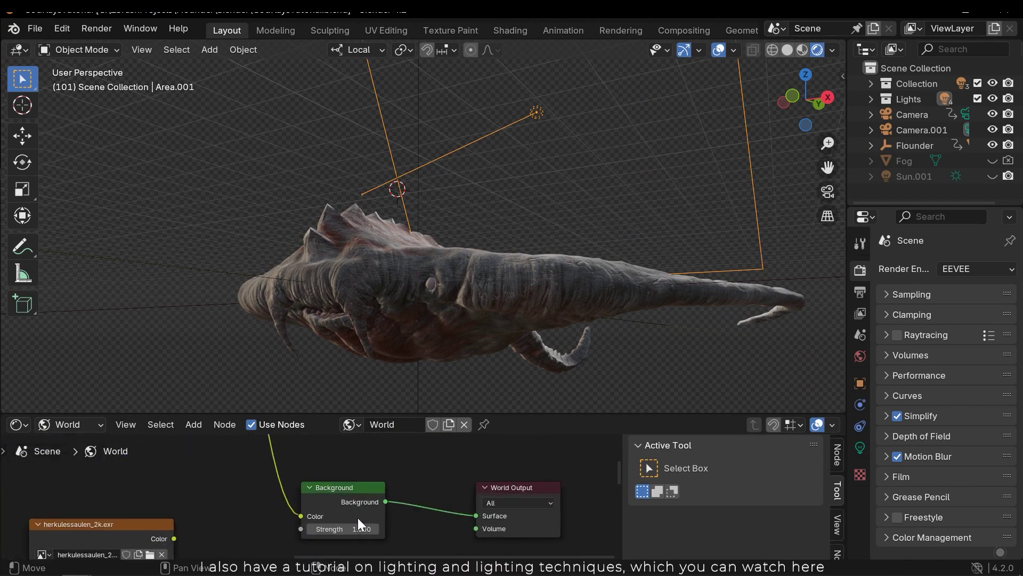
pyautogui.click(229, 176)
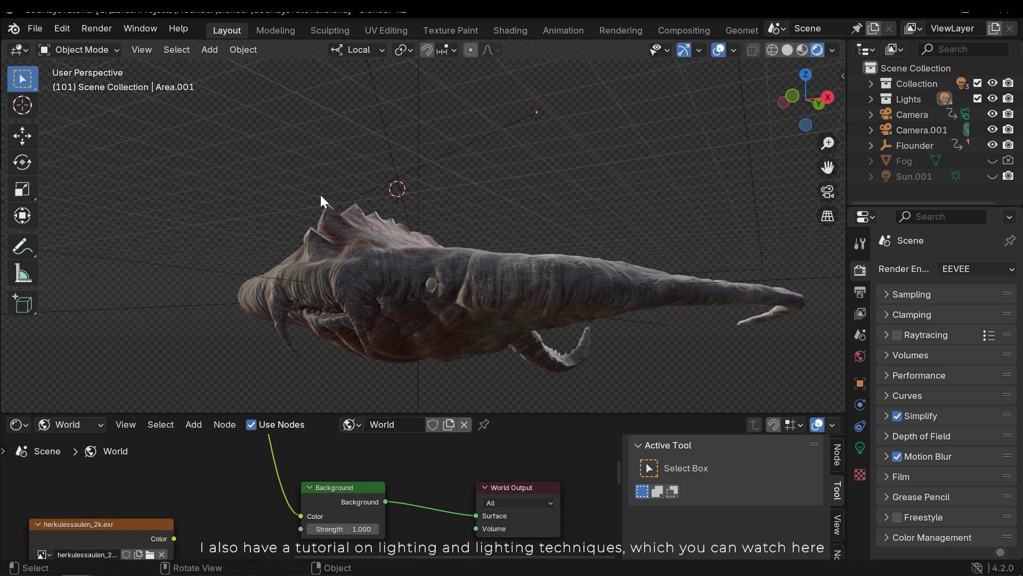
pyautogui.moveTo(321, 197); pyautogui.dragTo(372, 199, button='middle')
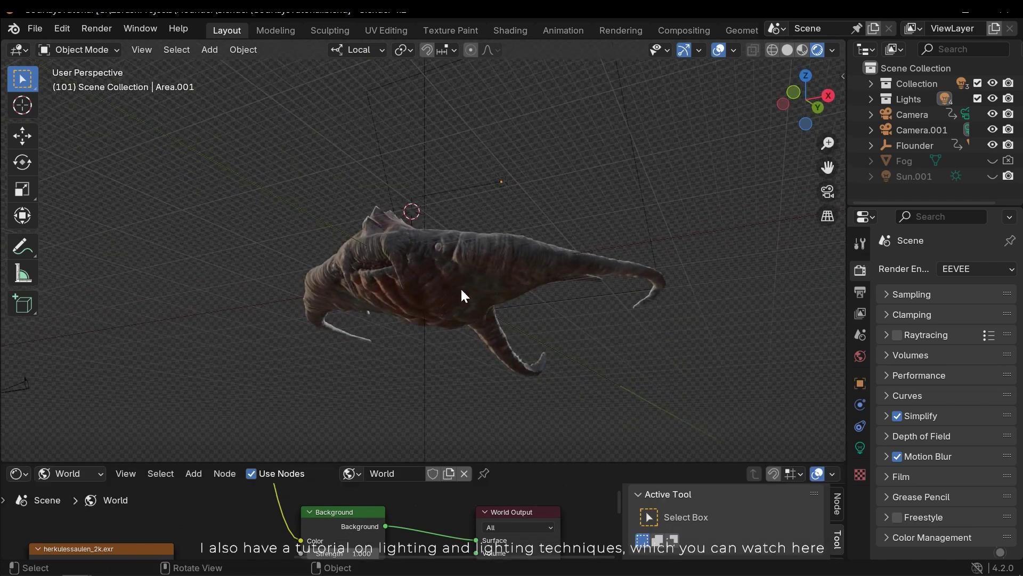
# Add a Mesh > Cube to the scene with Shift+A.
pyautogui.moveTo(461, 286)
pyautogui.mouseDown(button='middle')
pyautogui.moveTo(459, 317)
pyautogui.moveTo(429, 272)
pyautogui.moveTo(447, 279)
pyautogui.mouseUp(button='middle')
pyautogui.hotkey('shift', 'a')
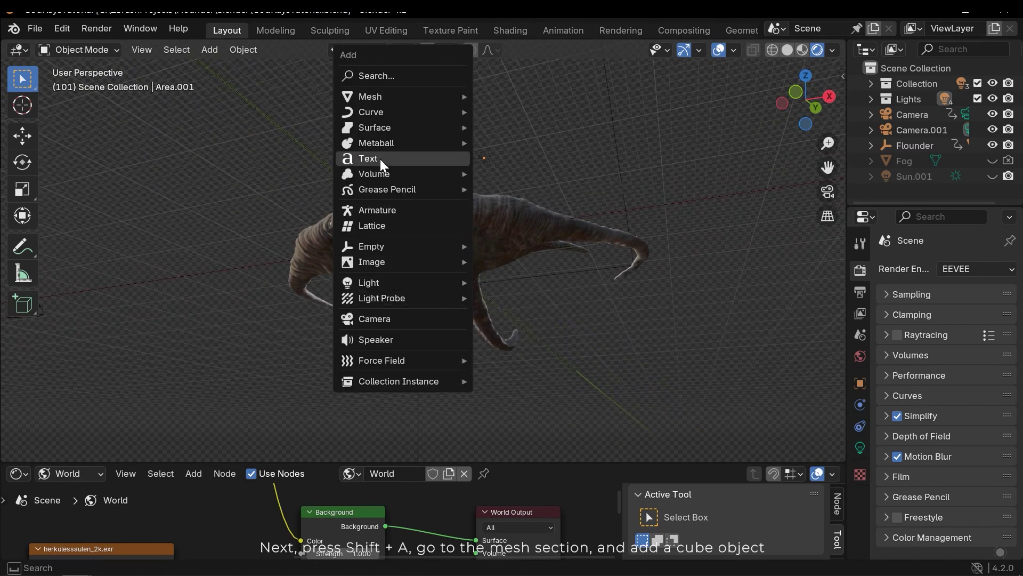
pyautogui.moveTo(392, 96)
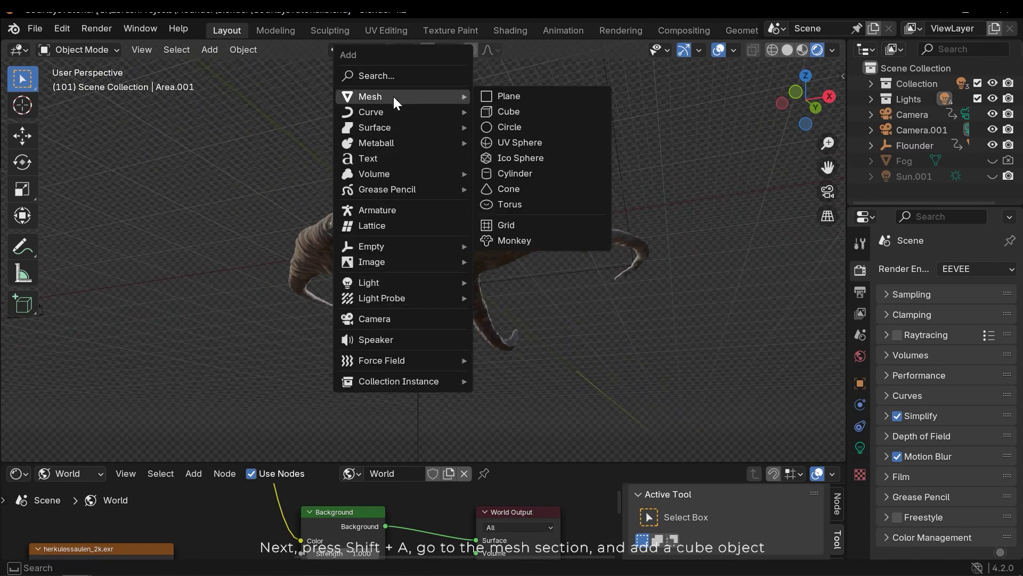
pyautogui.click(538, 108)
pyautogui.moveTo(527, 158); pyautogui.dragTo(530, 258, button='middle')
# Scale the cube to about 8.47 so it encloses the creature, camera and lights.
pyautogui.press('s')
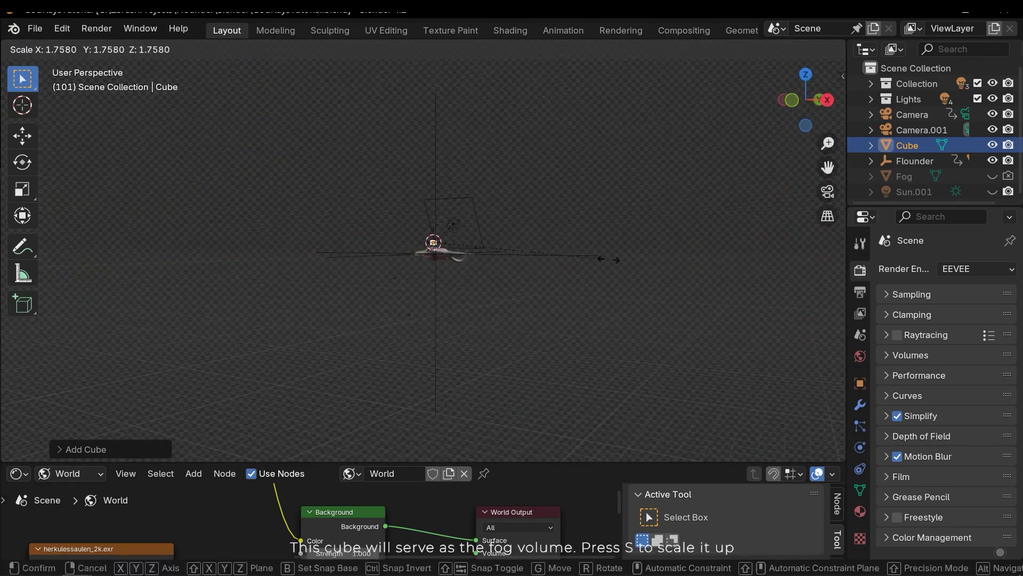
pyautogui.click(76, 238)
pyautogui.press('s')
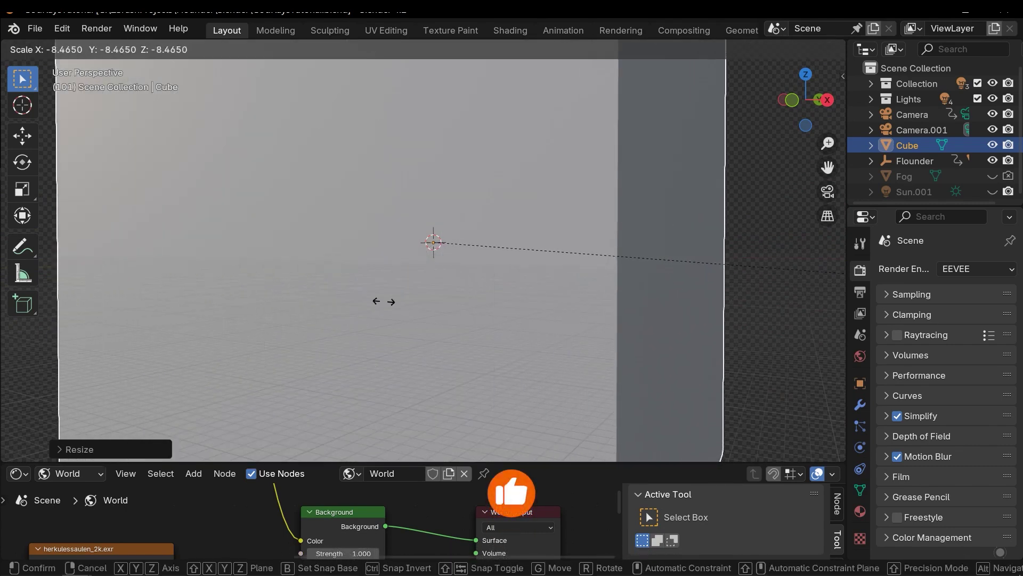
pyautogui.click(595, 255)
pyautogui.moveTo(551, 281); pyautogui.dragTo(510, 271, button='middle')
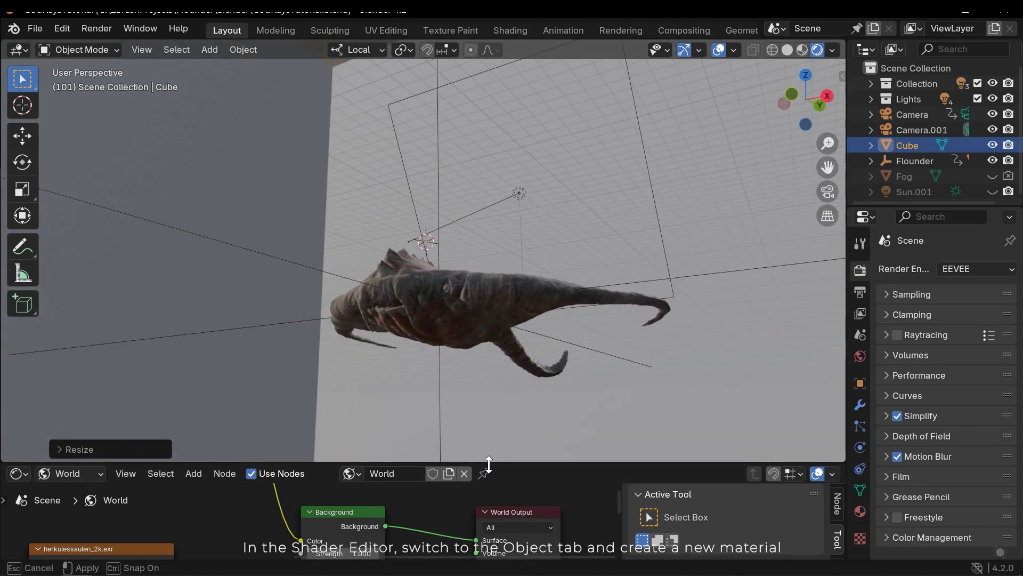
# Switch the enlarged node editor to Object and give the cube a new material named FogMat.
pyautogui.moveTo(486, 463); pyautogui.dragTo(497, 280)
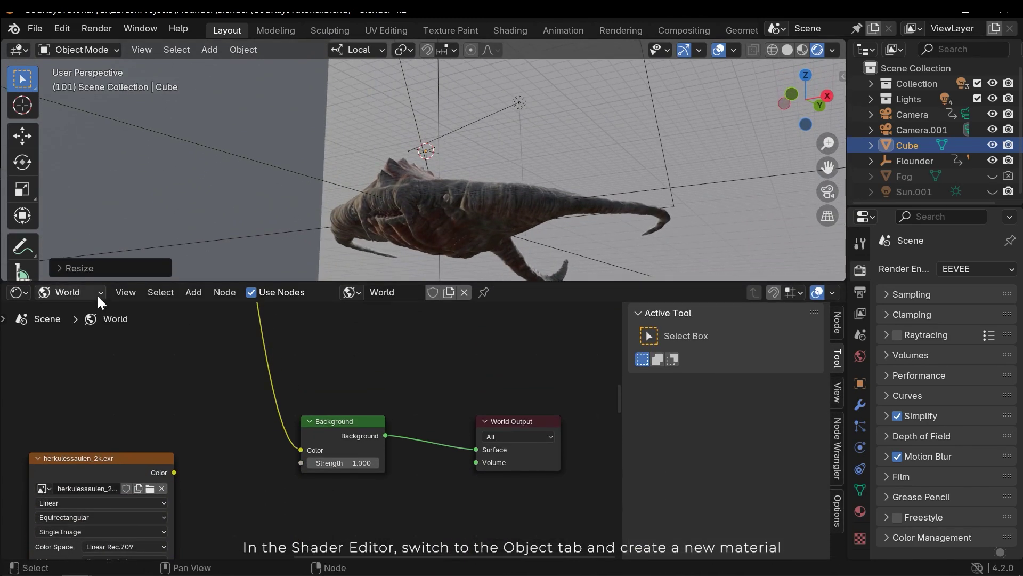
pyautogui.click(80, 292)
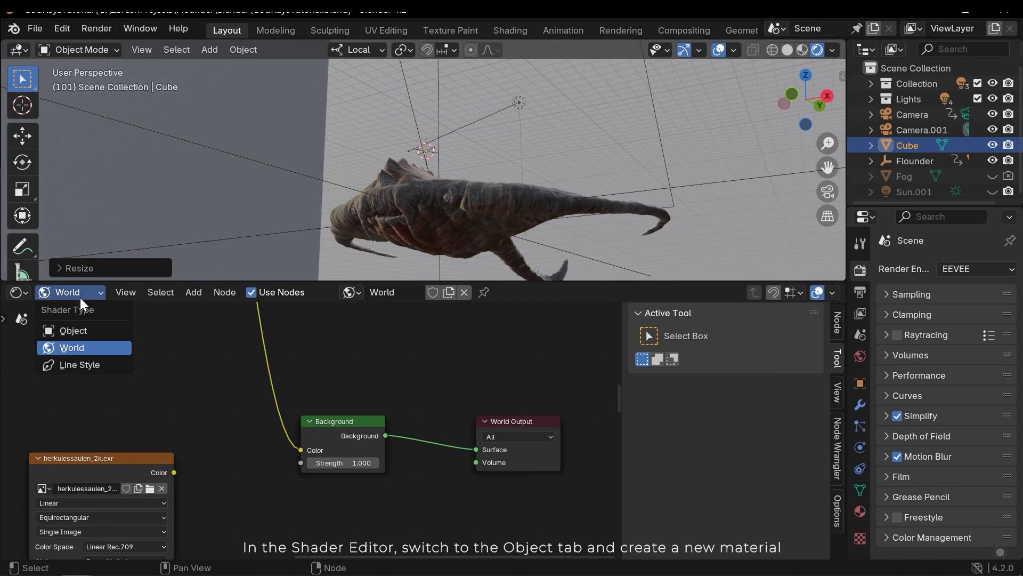
pyautogui.click(82, 331)
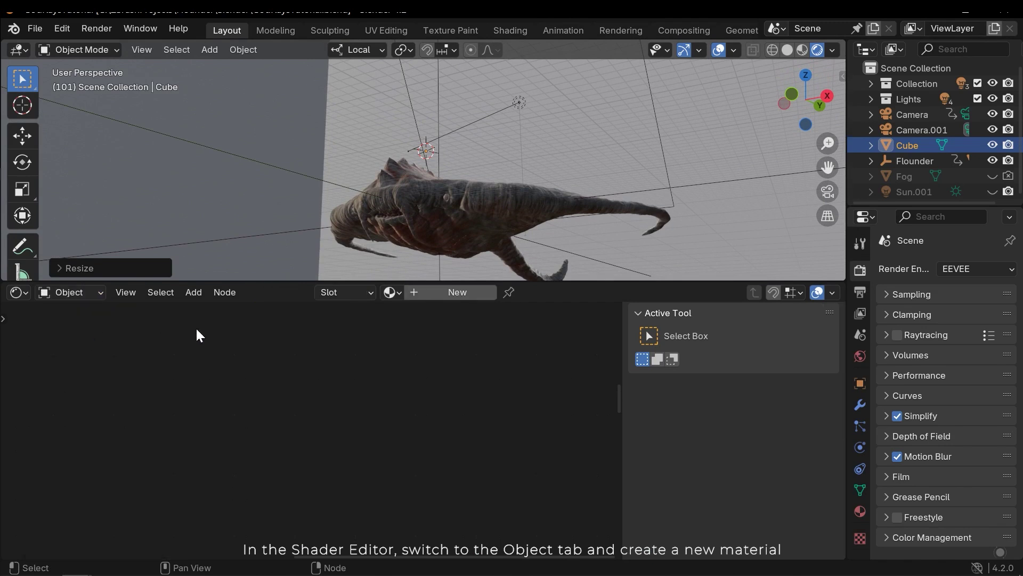
pyautogui.click(421, 293)
pyautogui.click(445, 293)
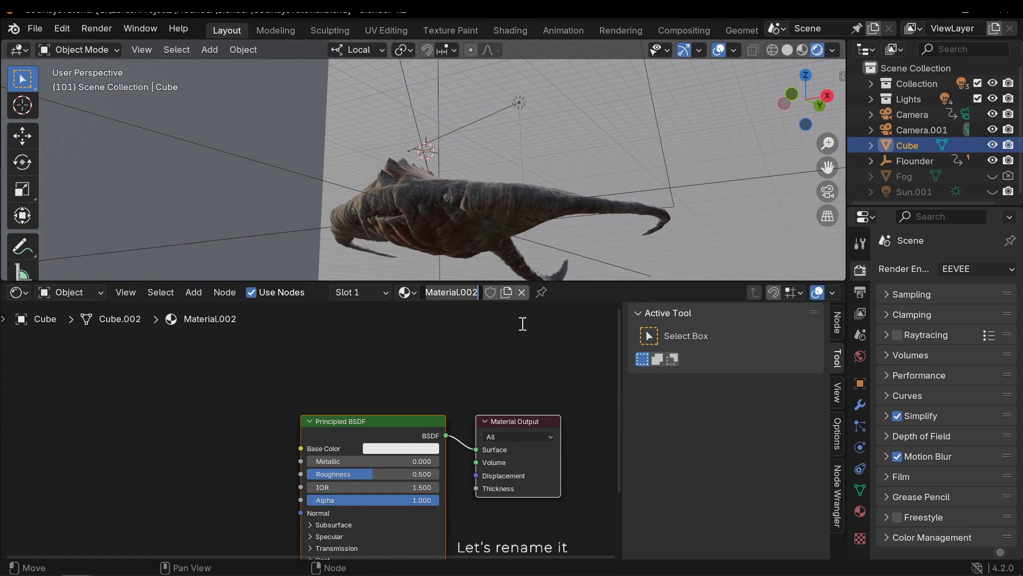
pyautogui.write('FogM')
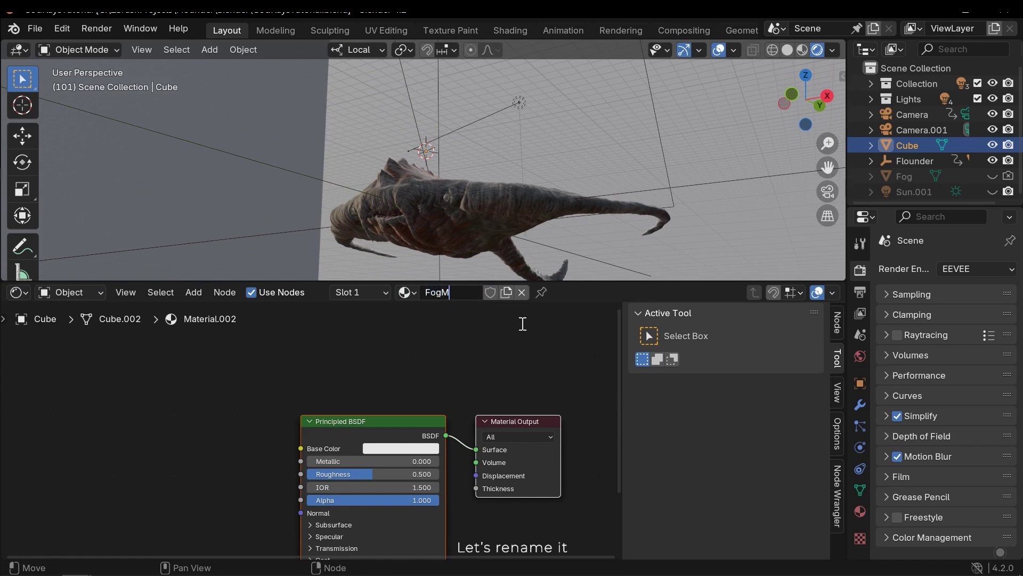
pyautogui.write('at')
pyautogui.press('Return')
pyautogui.press('Home')
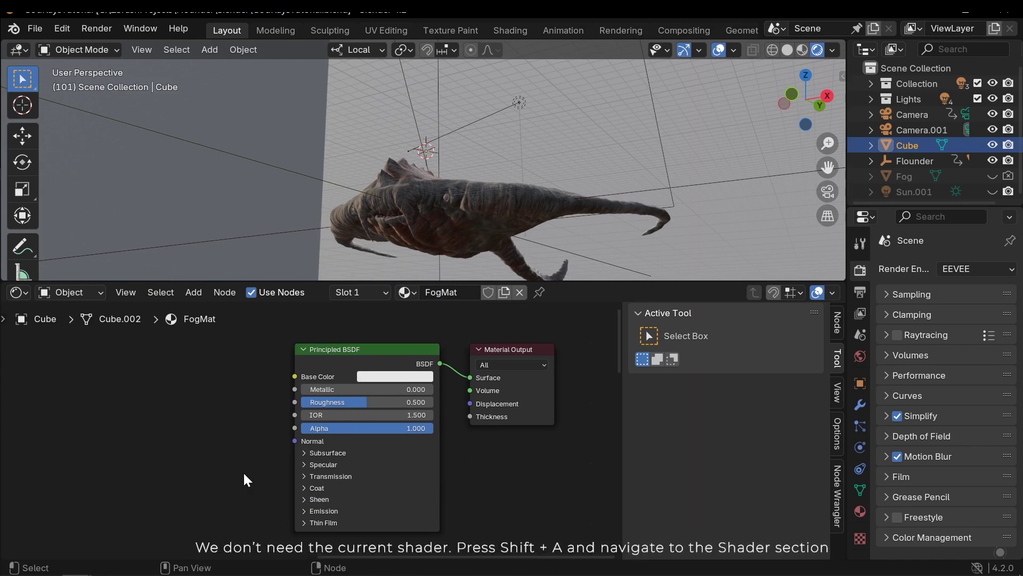
# Replace the Principled BSDF with a Principled Volume node left of the output.
pyautogui.click(394, 422)
pyautogui.press('x')
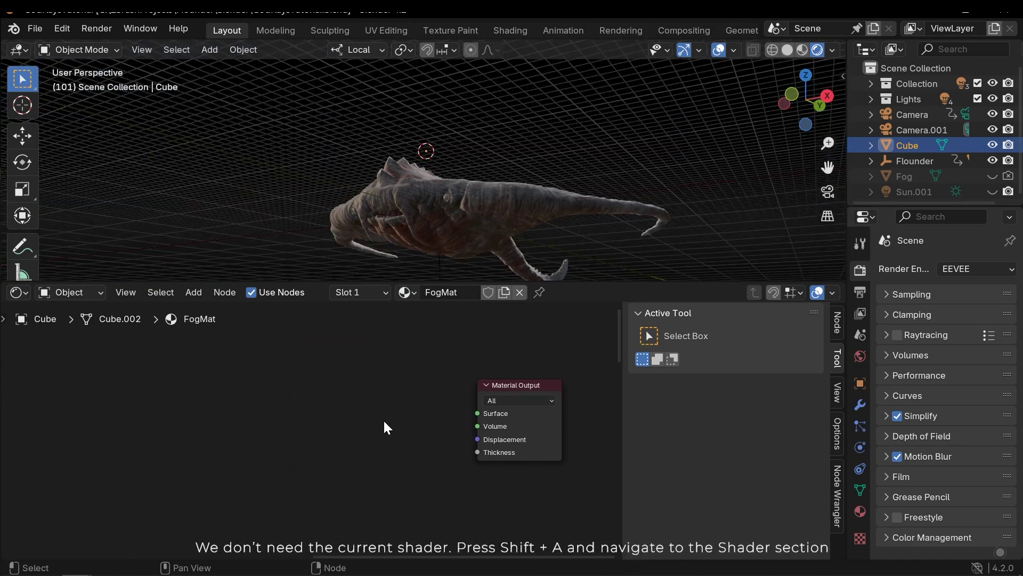
pyautogui.hotkey('shift', 'a')
pyautogui.moveTo(220, 472)
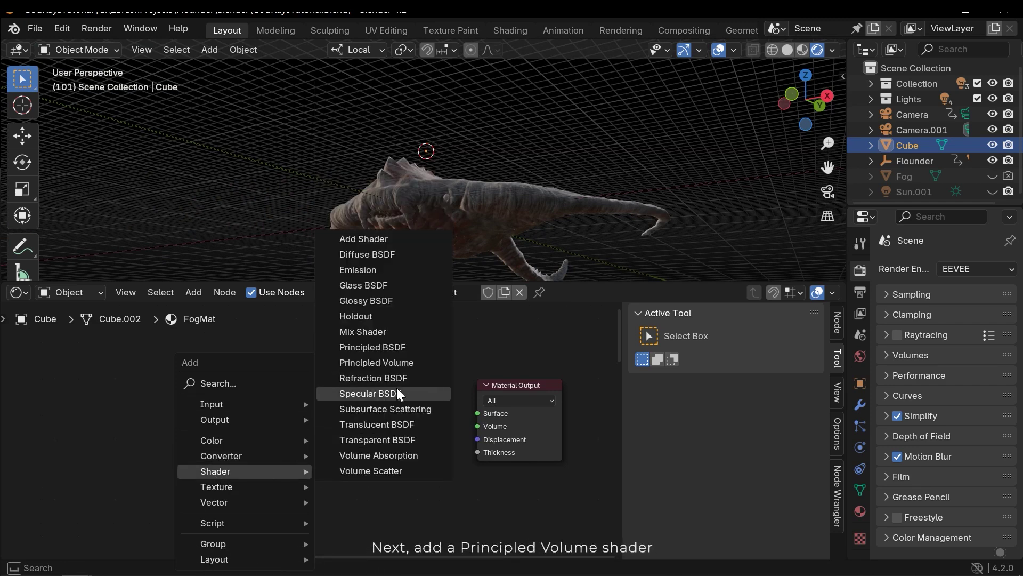
pyautogui.click(363, 364)
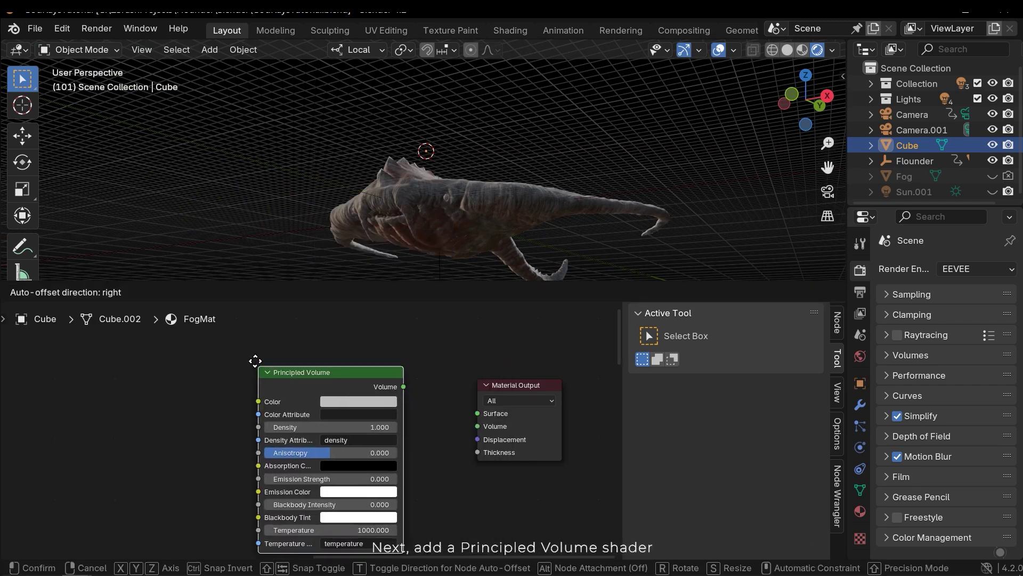
pyautogui.click(298, 411)
# Hide viewport overlays and link the Principled Volume to the Material Output's Volume input.
pyautogui.moveTo(417, 409); pyautogui.dragTo(431, 408, button='middle')
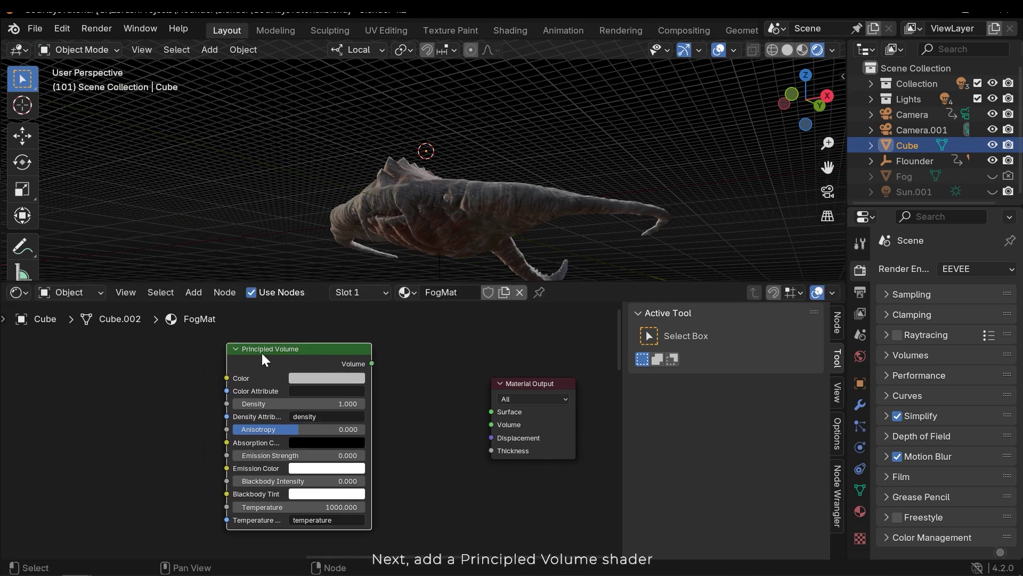
pyautogui.moveTo(423, 147)
pyautogui.mouseDown(button='middle')
pyautogui.moveTo(409, 169)
pyautogui.moveTo(425, 162)
pyautogui.mouseUp(button='middle')
pyautogui.click(727, 50)
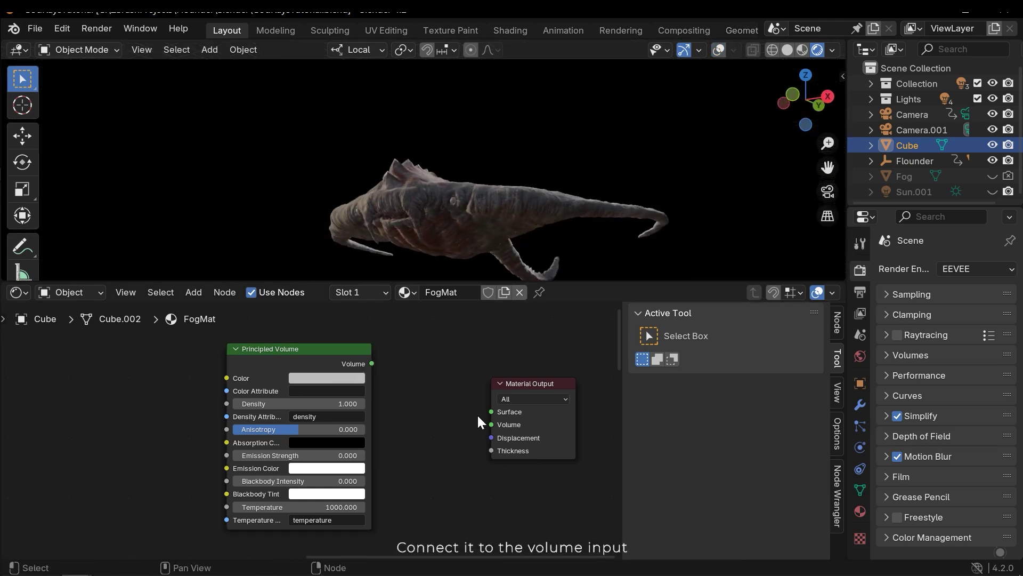
pyautogui.moveTo(373, 364); pyautogui.dragTo(388, 368)
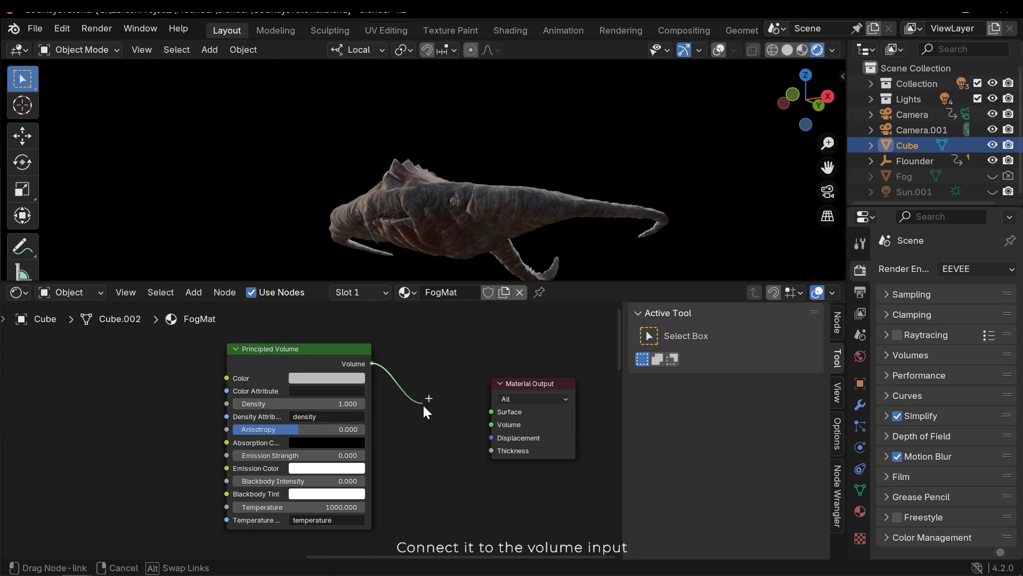
pyautogui.moveTo(425, 407); pyautogui.dragTo(491, 424)
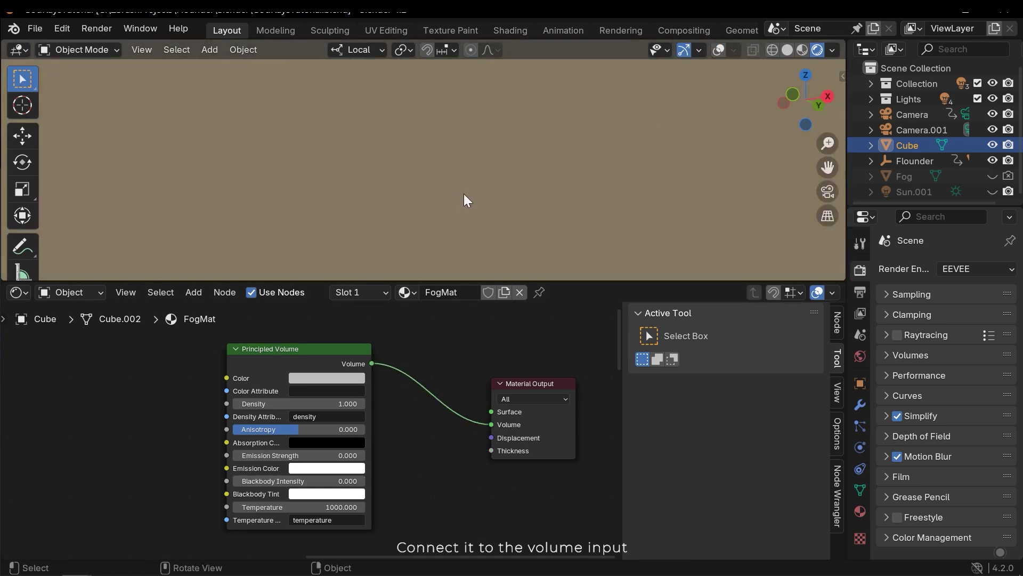
# Lower the Principled Volume Density to 0.02 so the creature shows through the fog.
pyautogui.moveTo(463, 192); pyautogui.dragTo(421, 199, button='middle')
pyautogui.moveTo(437, 462); pyautogui.dragTo(510, 452, button='middle')
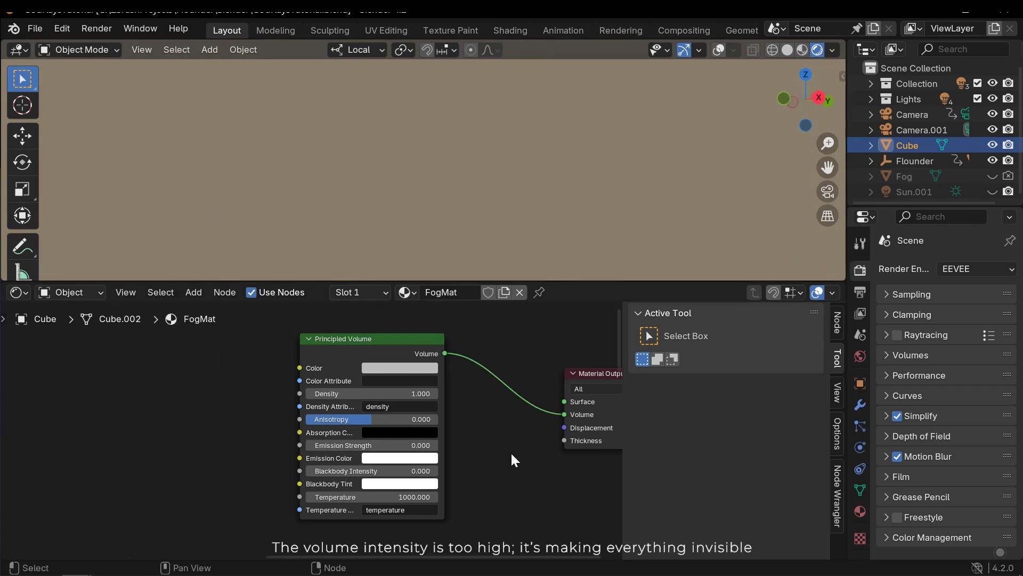
pyautogui.scroll(3, 510, 452)
pyautogui.scroll(-1, 455, 422)
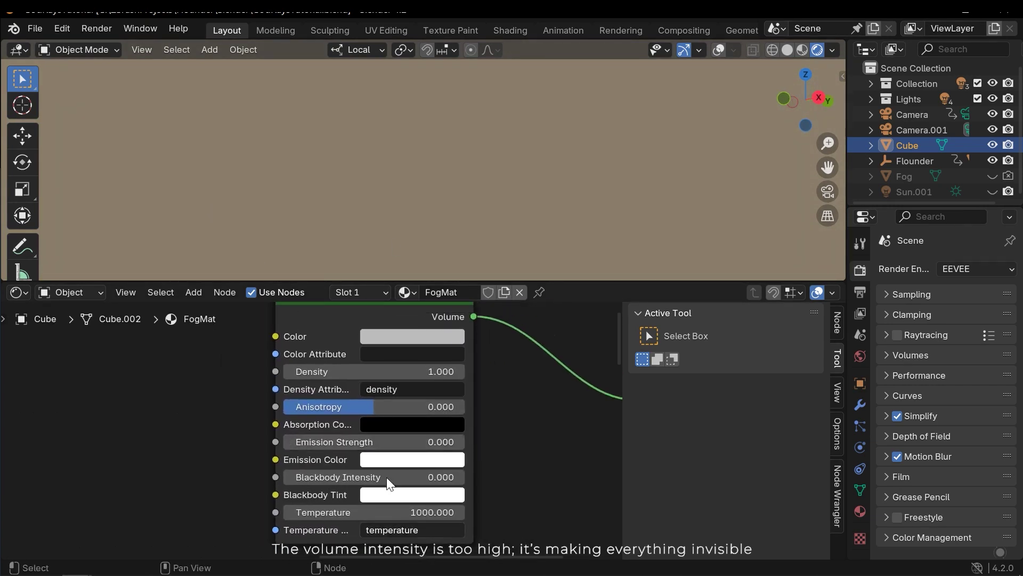
pyautogui.moveTo(434, 390); pyautogui.dragTo(401, 404, button='middle')
pyautogui.moveTo(401, 386)
pyautogui.mouseDown()
pyautogui.moveTo(368, 386)
pyautogui.moveTo(405, 385)
pyautogui.moveTo(381, 385)
pyautogui.mouseUp()
pyautogui.click(341, 386)
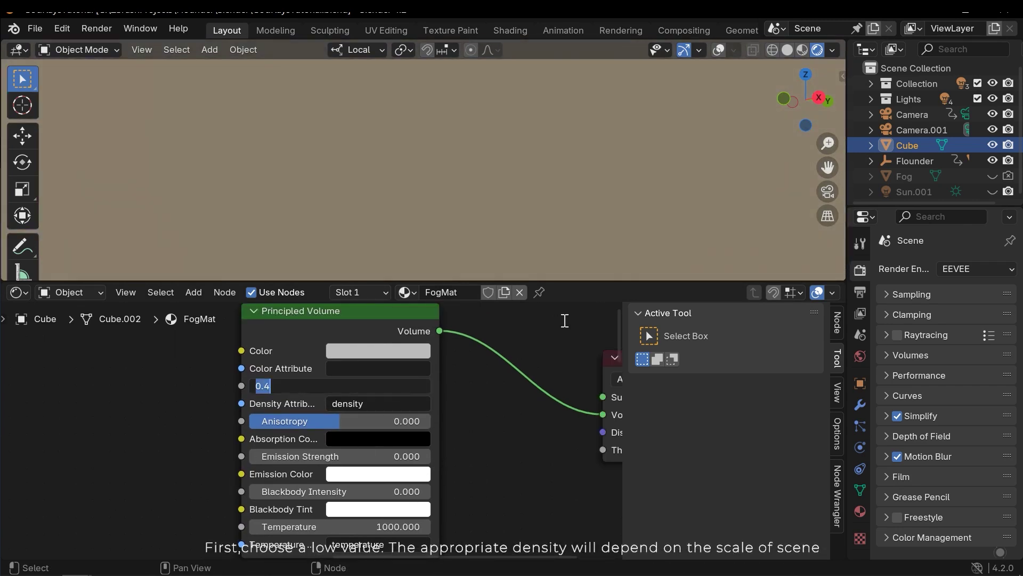
pyautogui.write('0.02')
pyautogui.press('Return')
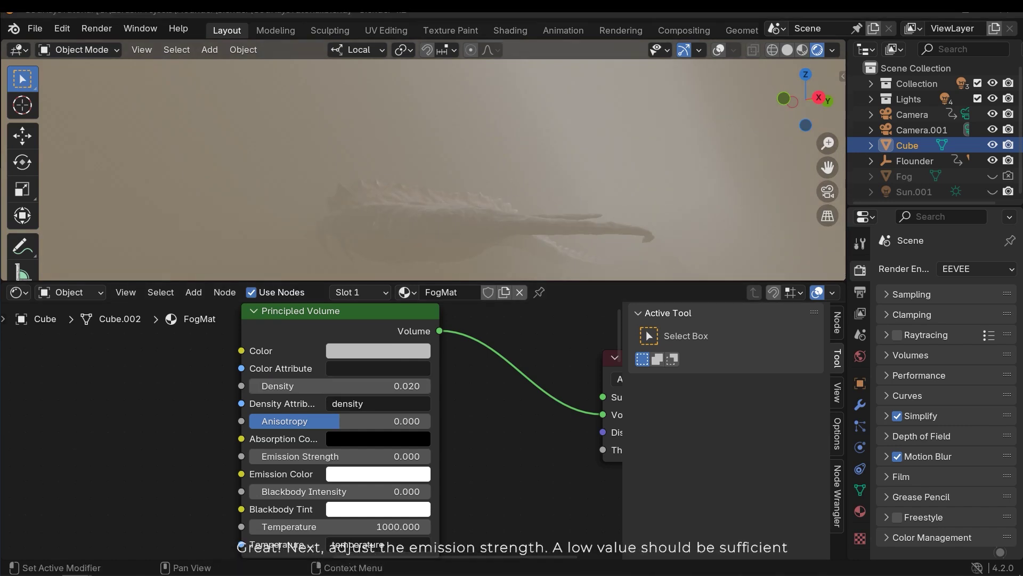
# Set the Principled Volume's Emission Strength to 0.001, after first trying 0.002.
pyautogui.moveTo(535, 451); pyautogui.dragTo(551, 431, button='middle')
pyautogui.doubleClick(330, 435)
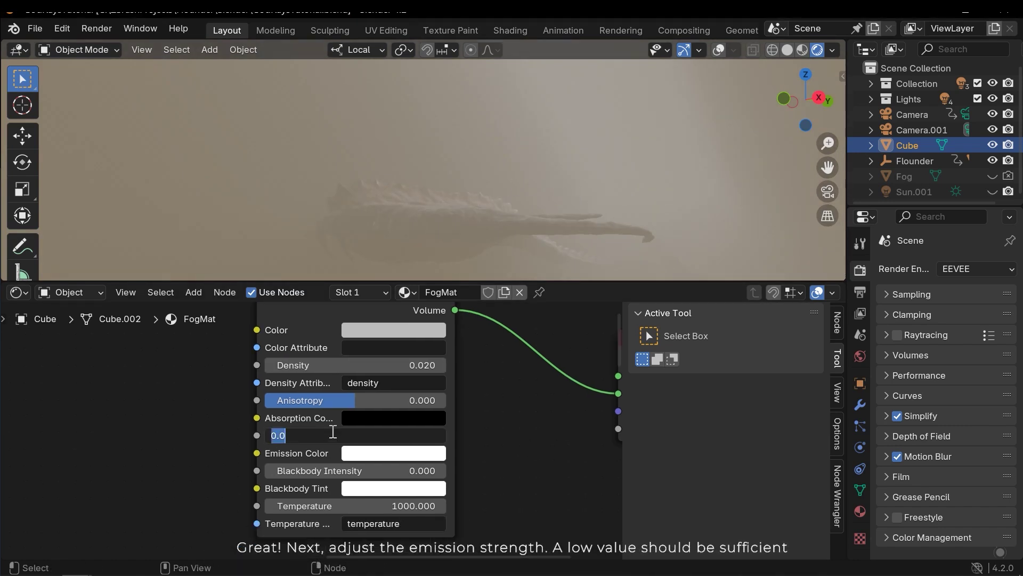
pyautogui.write('0.002')
pyautogui.press('Return')
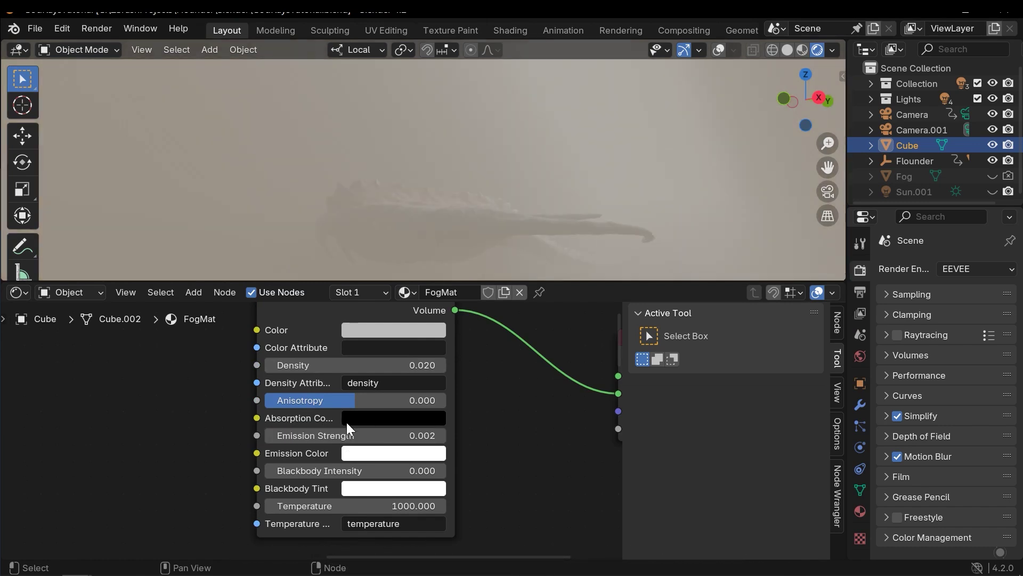
pyautogui.doubleClick(326, 436)
pyautogui.write('0.001')
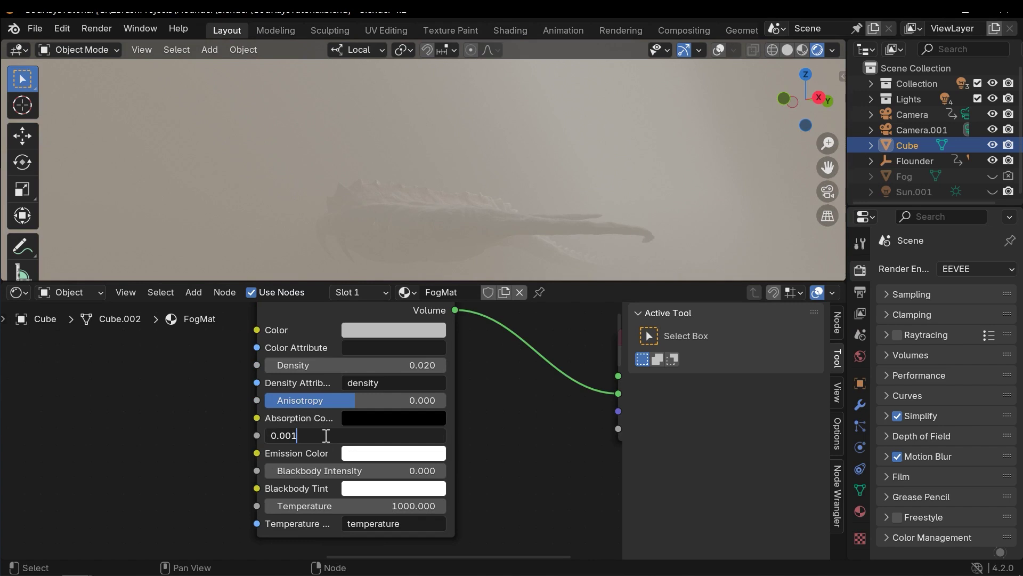
pyautogui.press('Return')
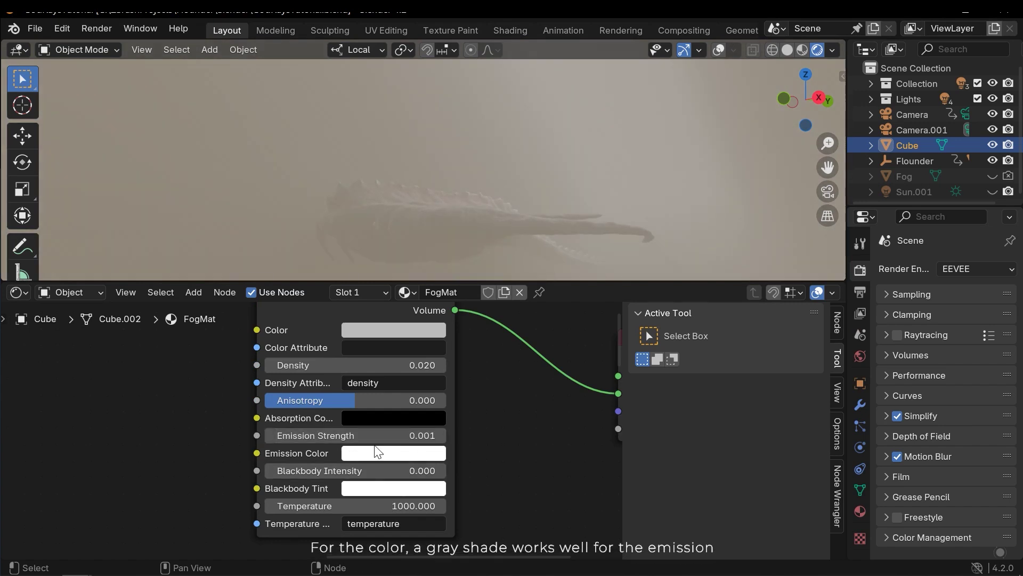
# Darken the Emission Color from white to a grey of value about 0.180.
pyautogui.click(388, 454)
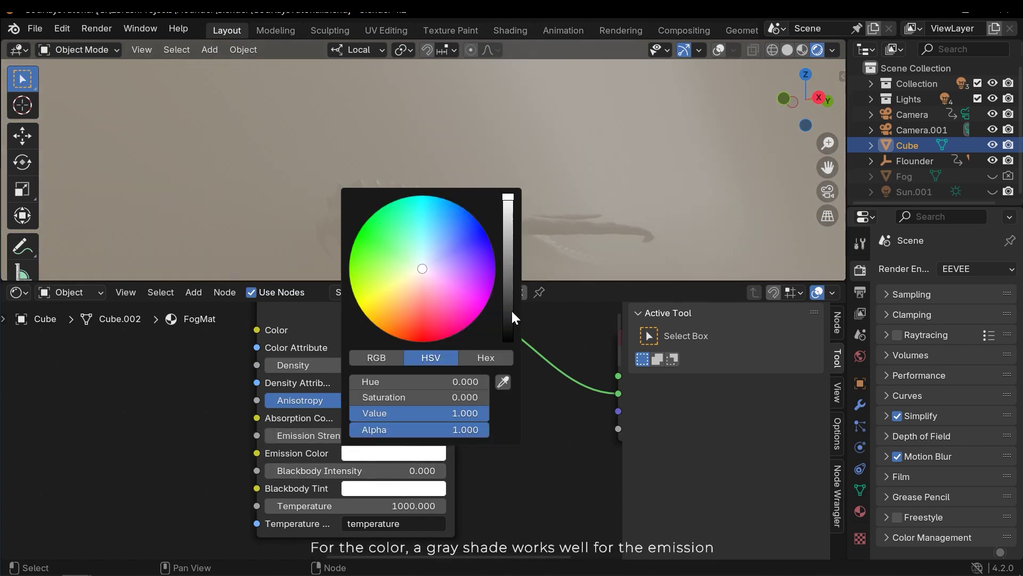
pyautogui.moveTo(509, 232); pyautogui.dragTo(508, 275)
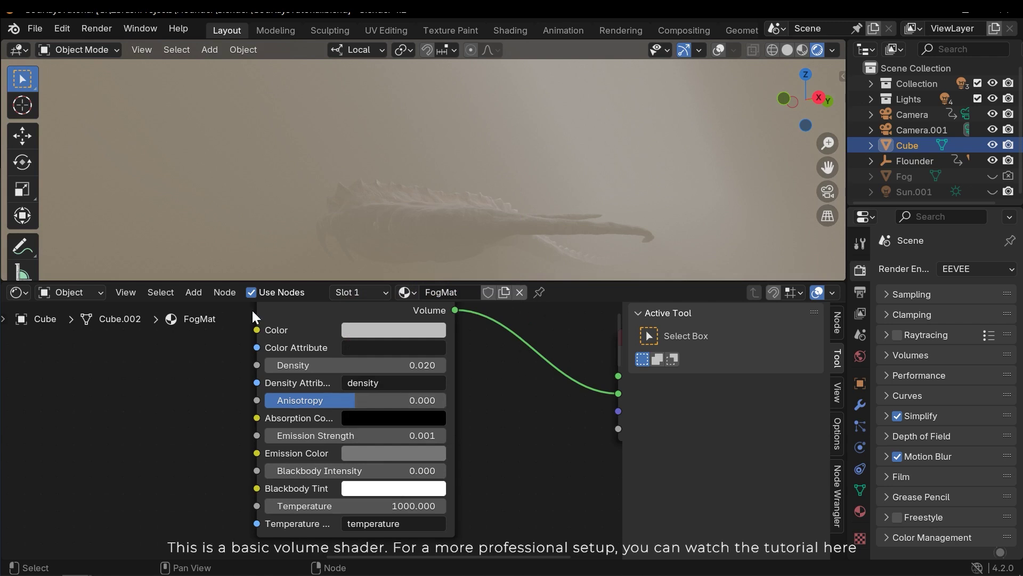
pyautogui.scroll(-3, 364, 376)
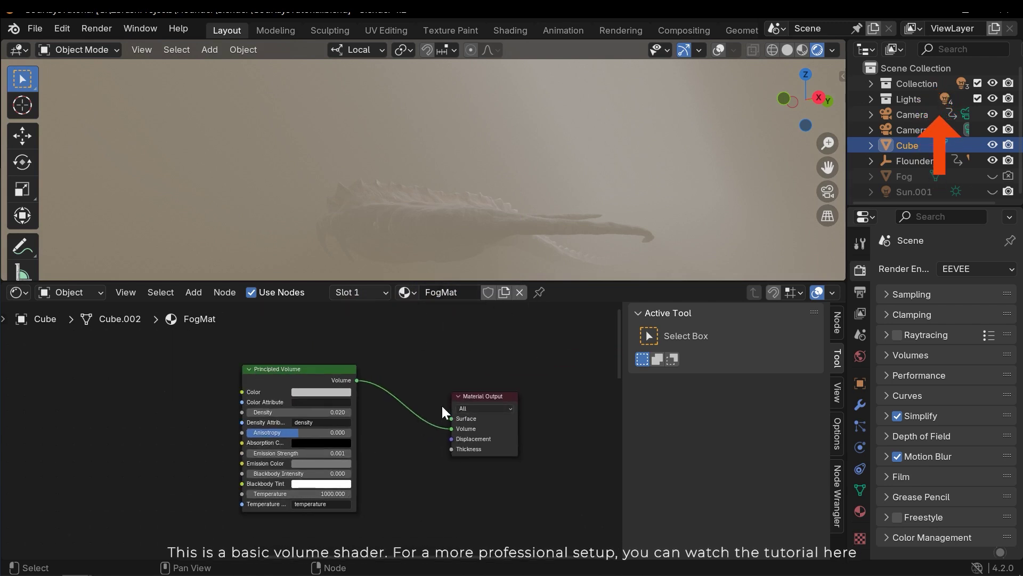
# Enlarge the 3D view and orbit beneath the creature to inspect the god rays through the fog.
pyautogui.moveTo(564, 282); pyautogui.dragTo(522, 502)
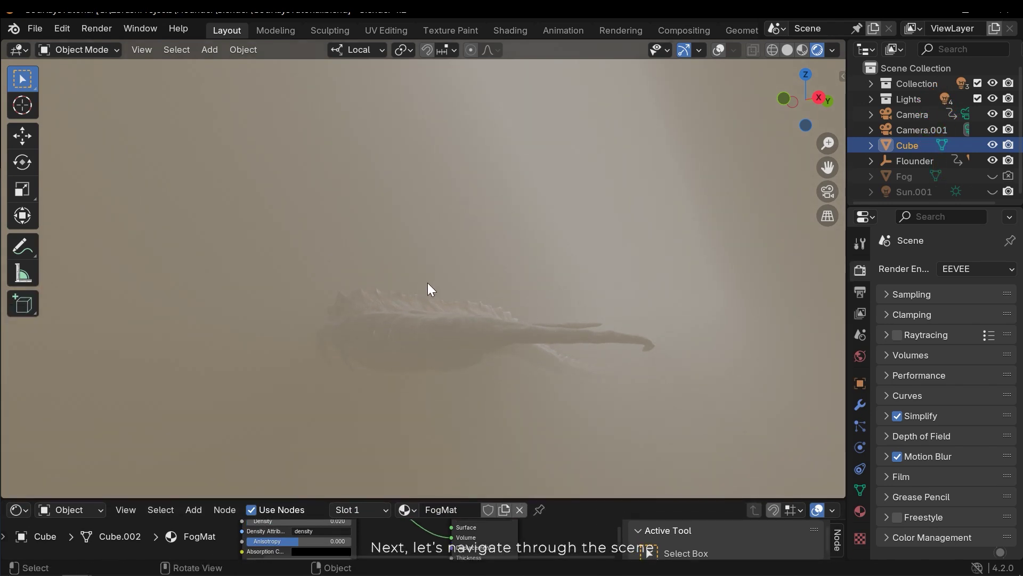
pyautogui.moveTo(431, 290); pyautogui.dragTo(591, 326, button='middle')
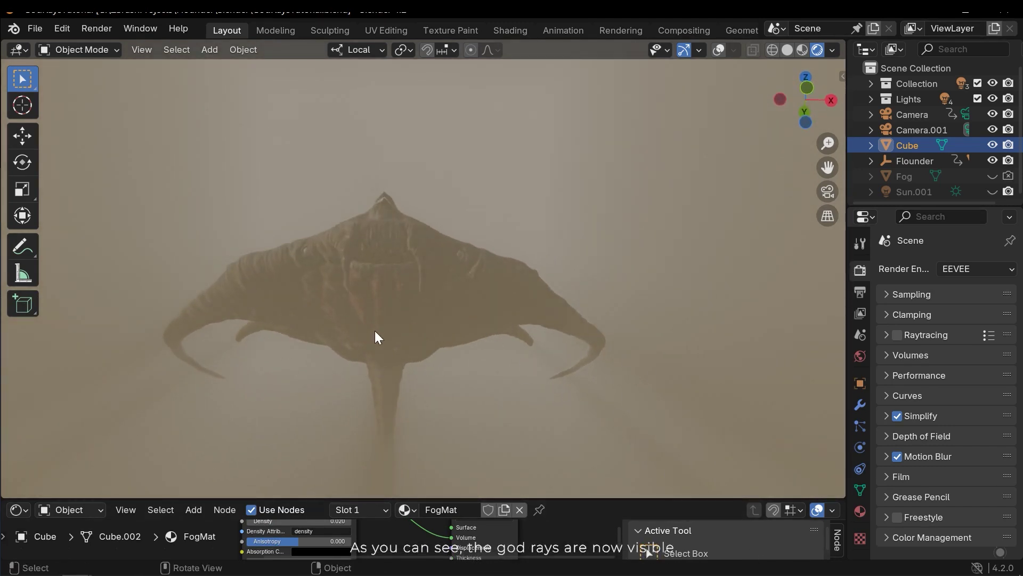
pyautogui.moveTo(375, 331); pyautogui.dragTo(552, 293, button='middle')
pyautogui.moveTo(532, 330); pyautogui.dragTo(265, 251, button='middle')
pyautogui.moveTo(347, 270); pyautogui.dragTo(677, 162, button='middle')
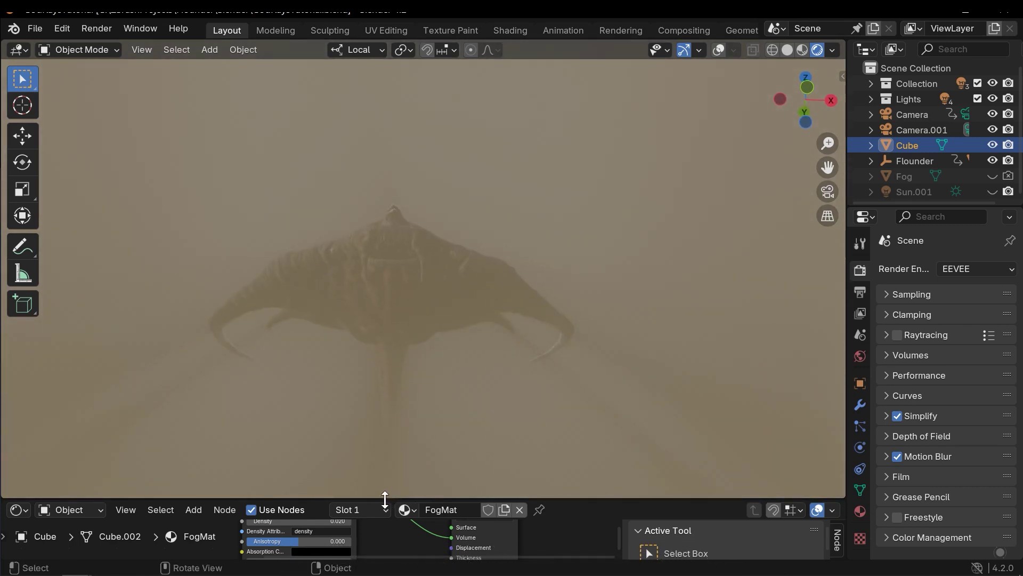
# Enlarge the shader editor and try a black Emission Color, then undo it.
pyautogui.moveTo(397, 501); pyautogui.dragTo(405, 323)
pyautogui.click(312, 464)
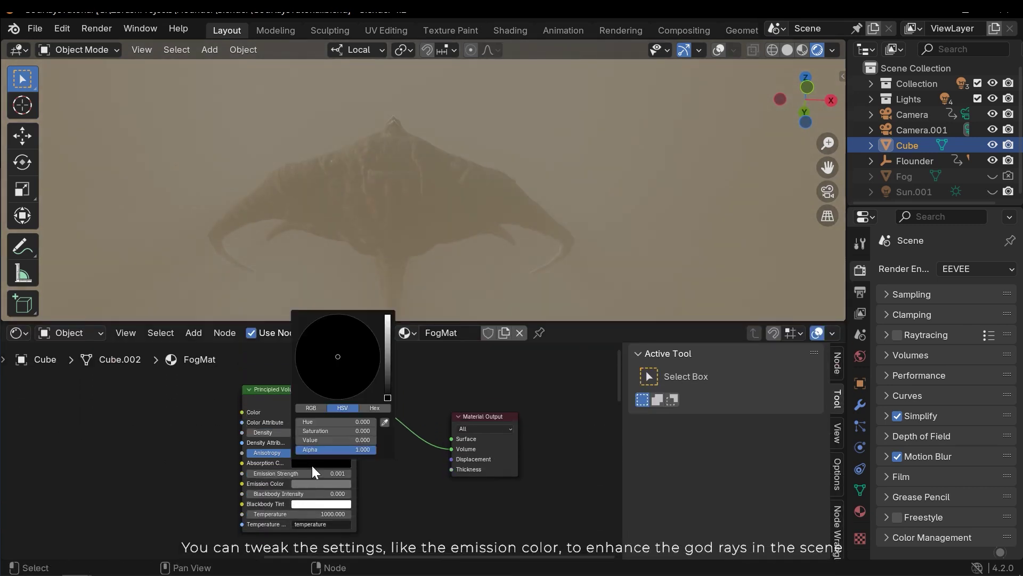
pyautogui.click(329, 482)
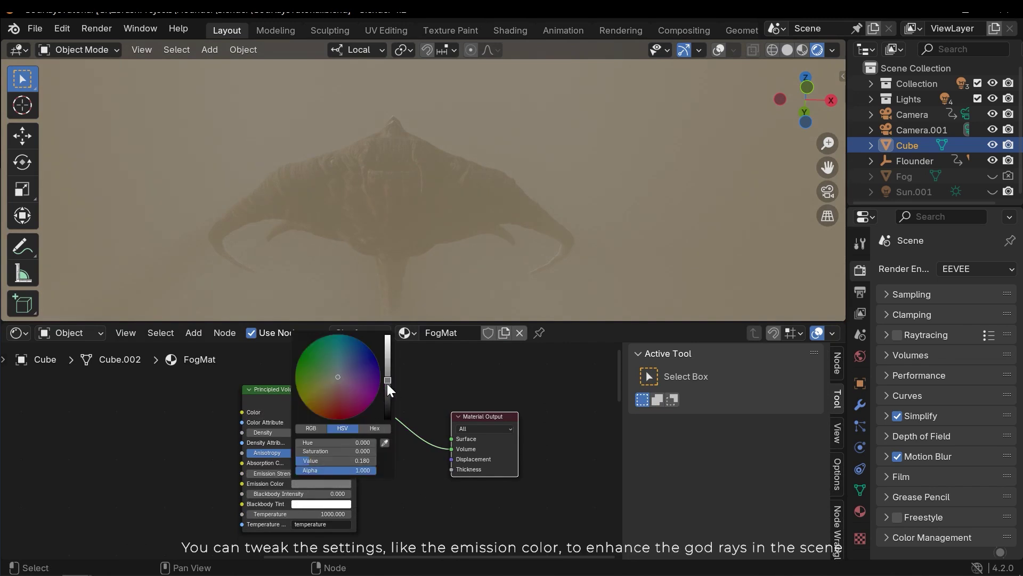
pyautogui.moveTo(387, 382); pyautogui.dragTo(387, 420)
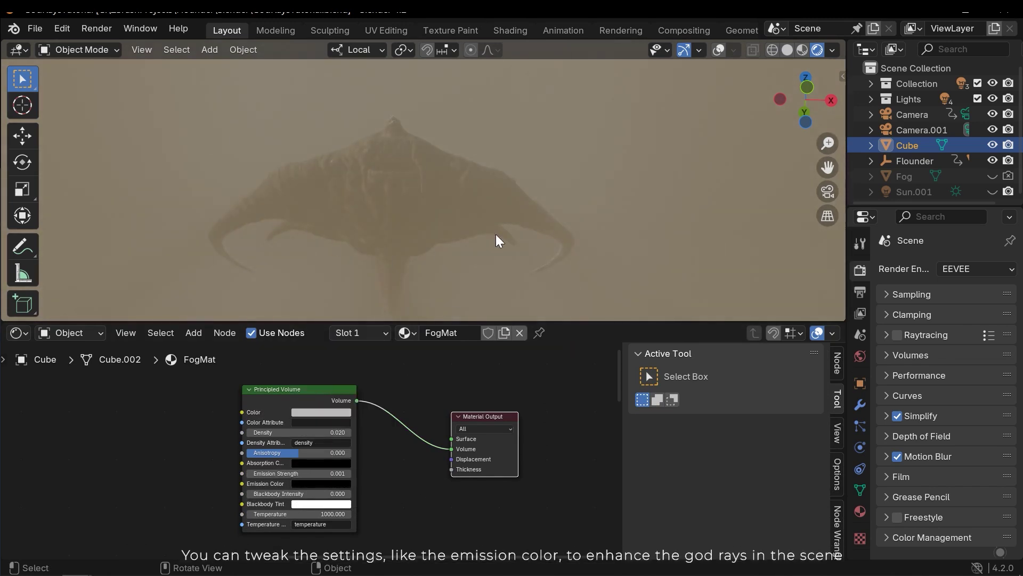
pyautogui.hotkey('ctrl', 'z')
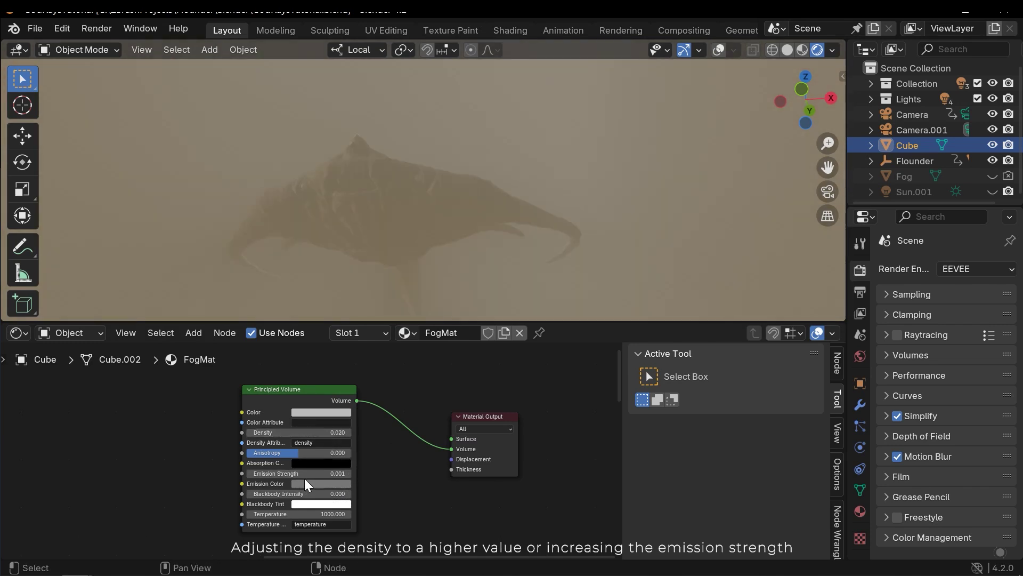
# Raise Emission Strength to 0.003 and enlarge the 3D view over the shader editor again.
pyautogui.click(305, 476)
pyautogui.write('0.003')
pyautogui.press('Return')
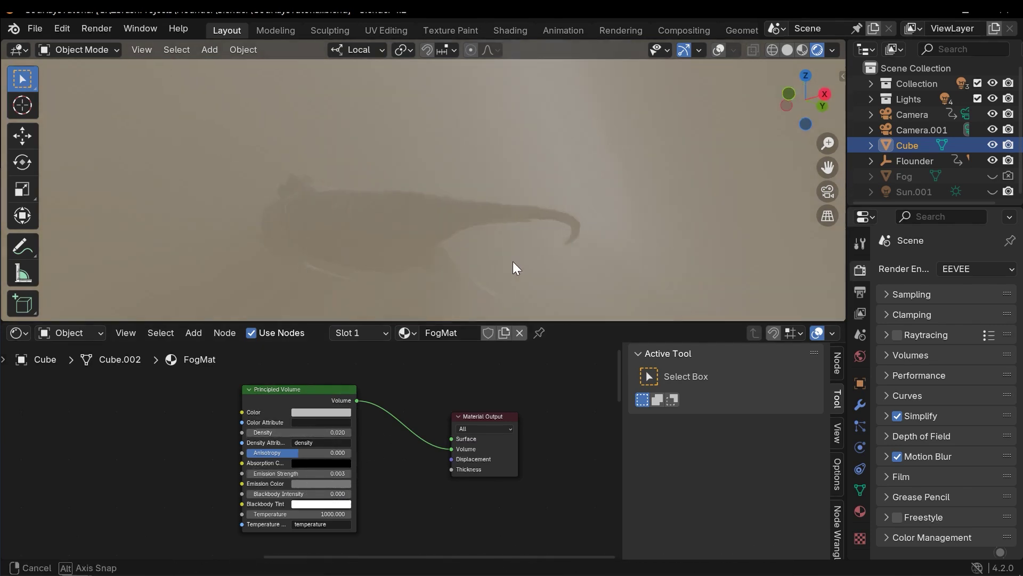
pyautogui.moveTo(513, 261); pyautogui.dragTo(487, 333, button='middle')
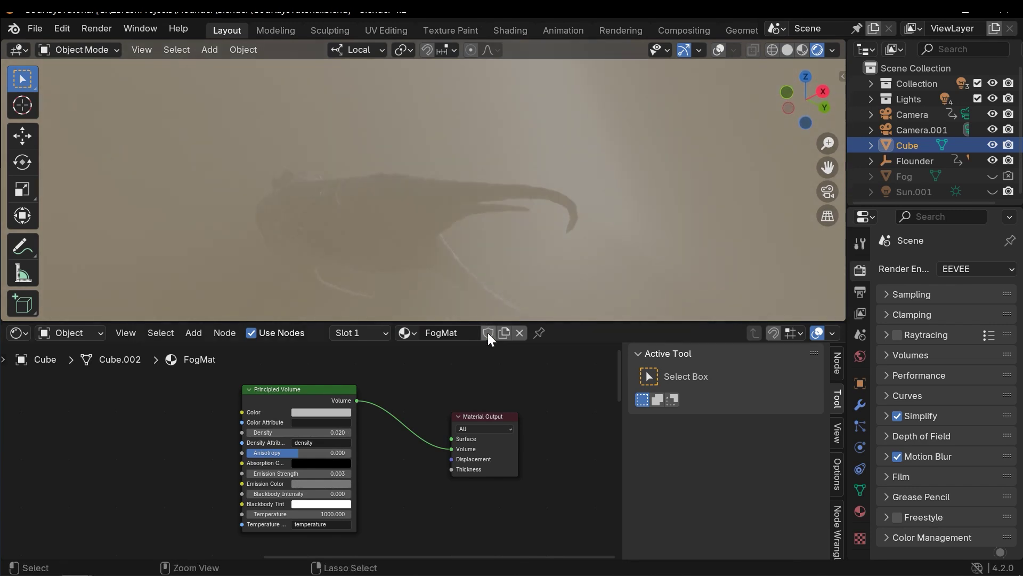
pyautogui.moveTo(497, 320); pyautogui.dragTo(497, 484)
pyautogui.moveTo(440, 326); pyautogui.dragTo(489, 310, button='middle')
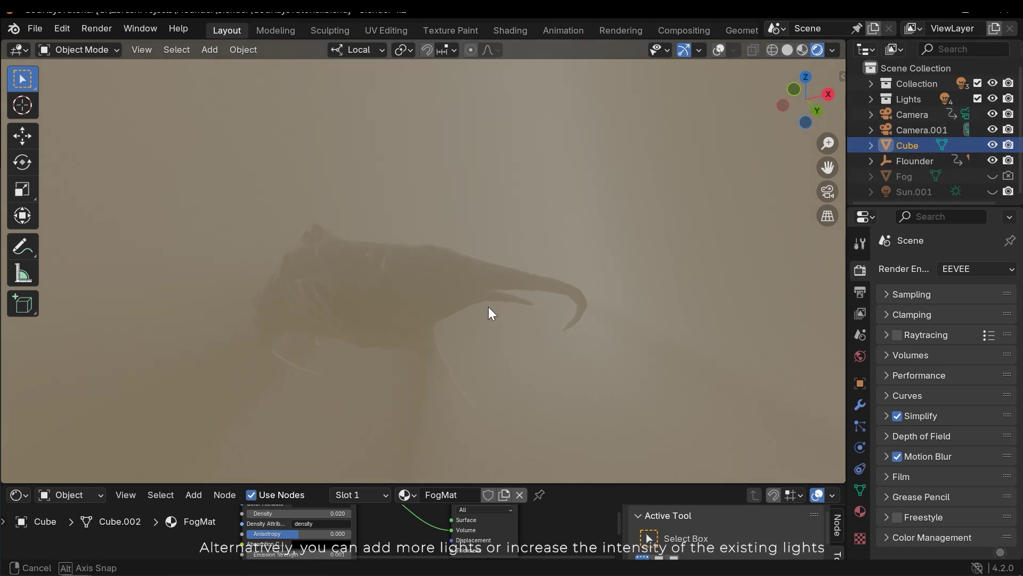
# Unhide Sun.001 in the Outliner and orbit to view the extra rays around the creature.
pyautogui.click(993, 190)
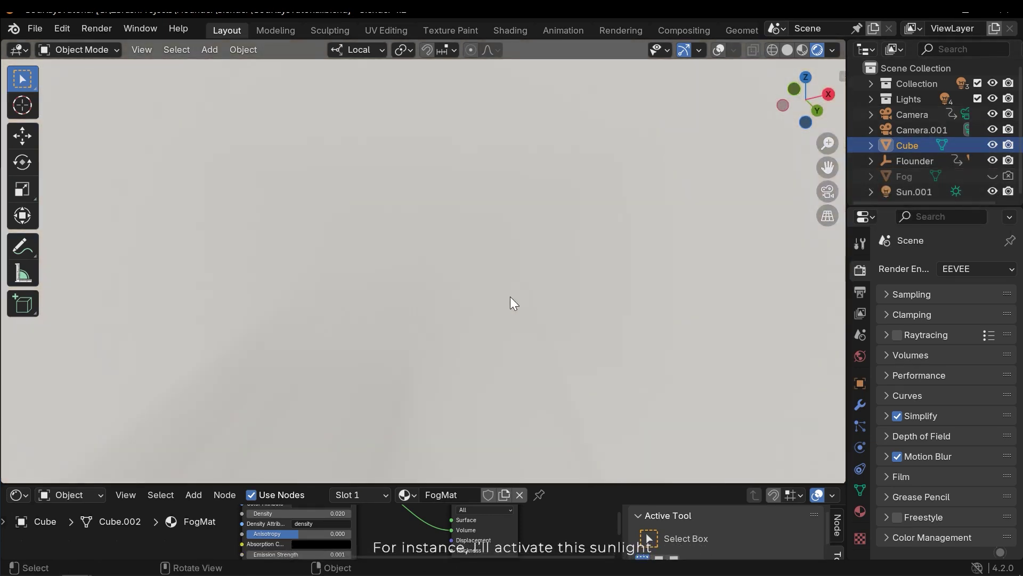
pyautogui.moveTo(510, 297); pyautogui.dragTo(103, 49, button='middle')
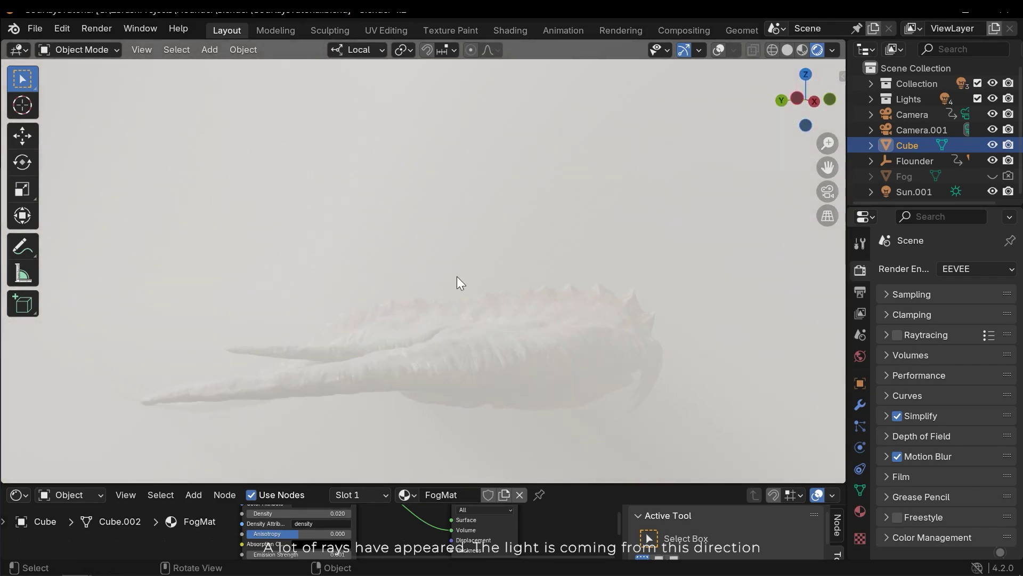
pyautogui.moveTo(459, 281); pyautogui.dragTo(316, 211, button='middle')
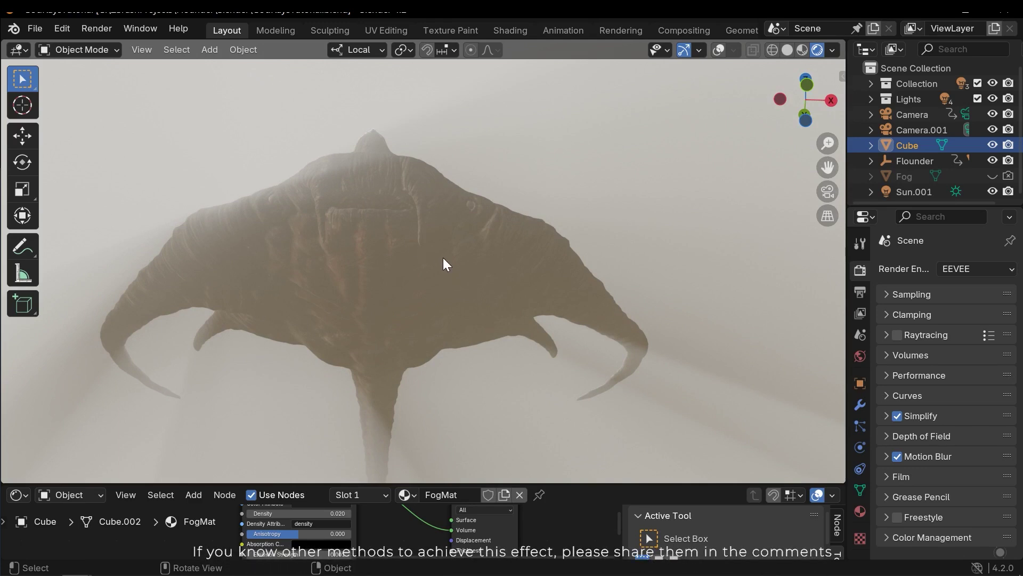
pyautogui.moveTo(494, 282); pyautogui.dragTo(503, 318, button='middle')
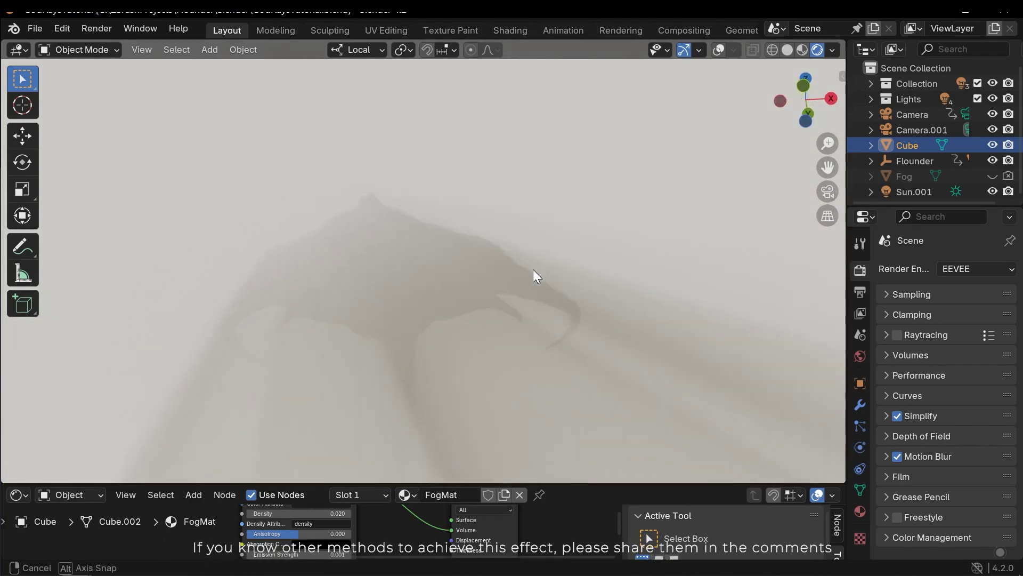
pyautogui.moveTo(533, 270); pyautogui.dragTo(530, 258, button='middle')
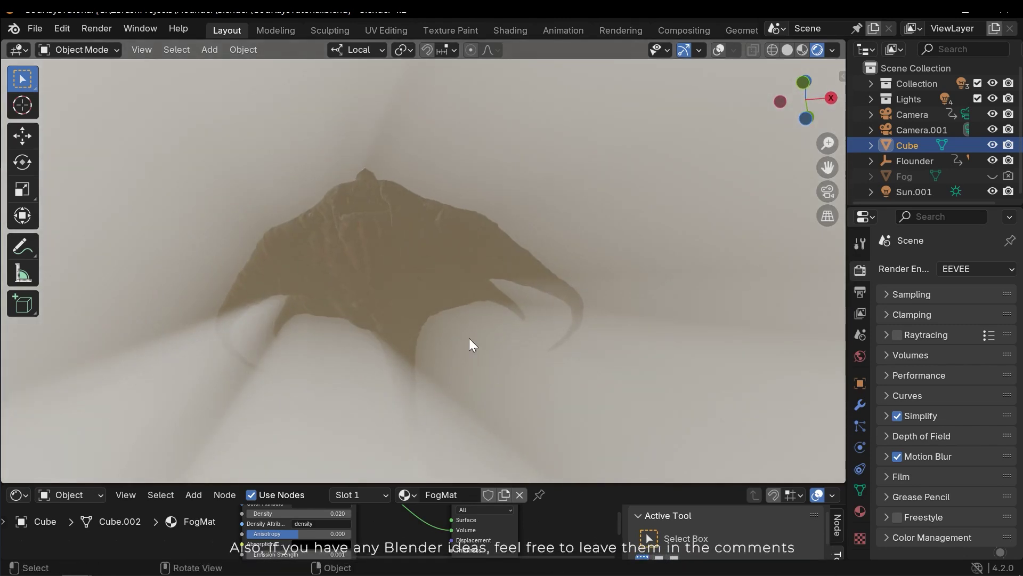